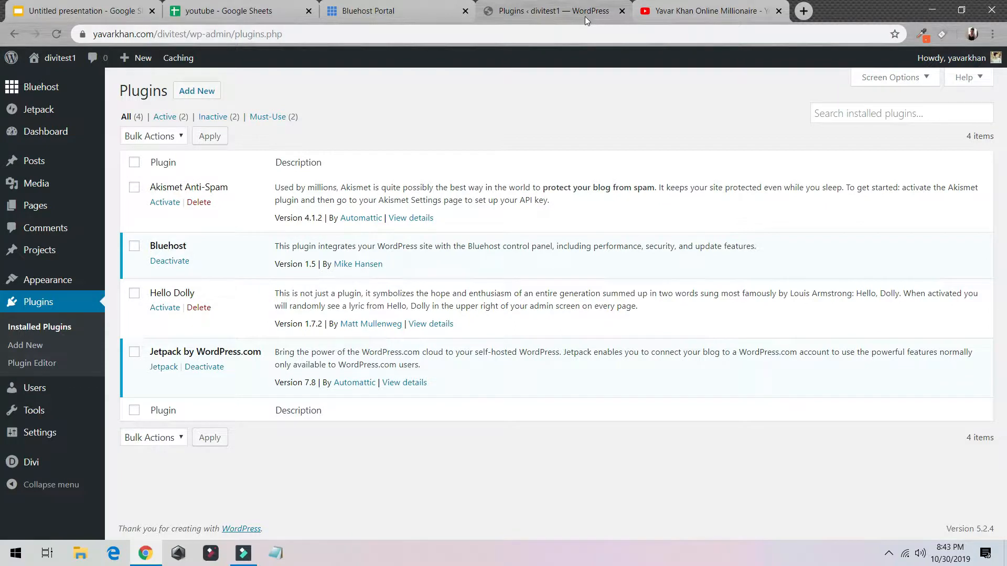
- Find the Yoast SEO plugin by searching new plugins for "yoast", then install and activate it
click(30, 347)
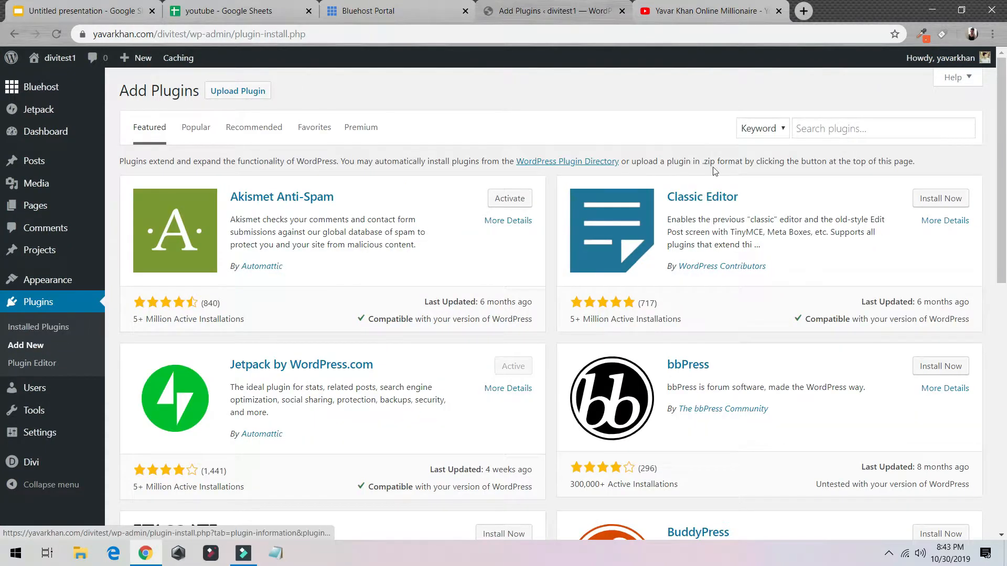
click(823, 126)
text(yoast)
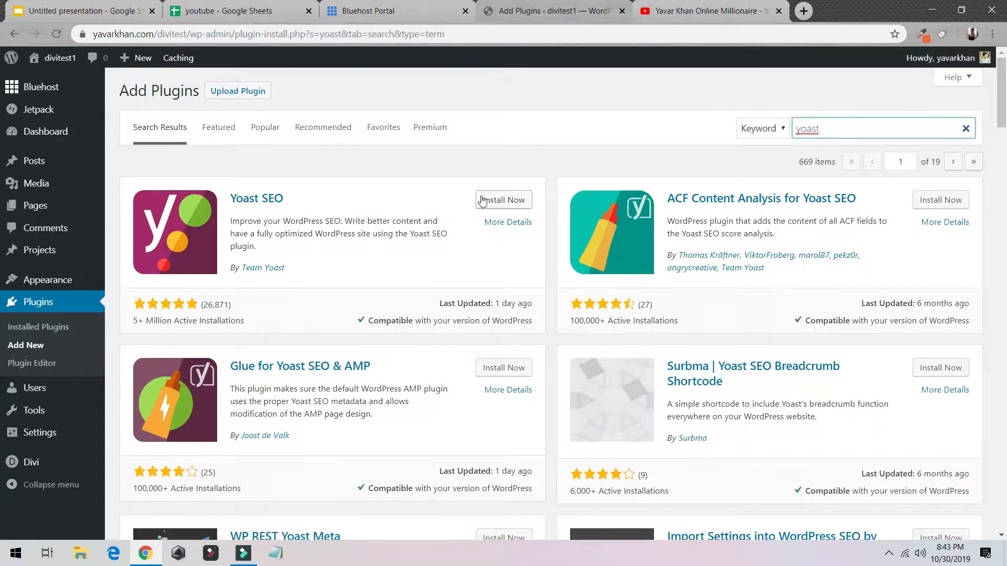
click(513, 202)
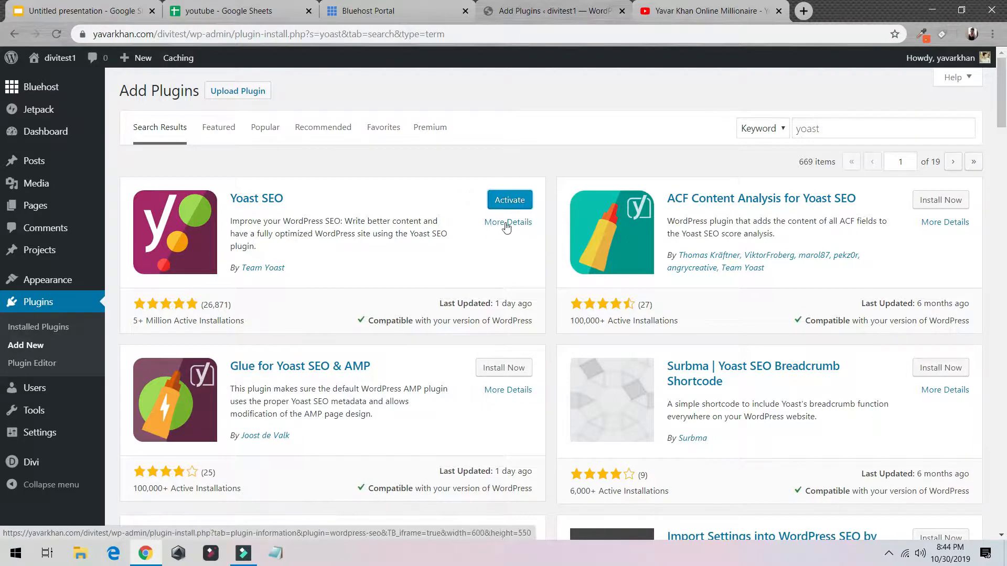
click(511, 201)
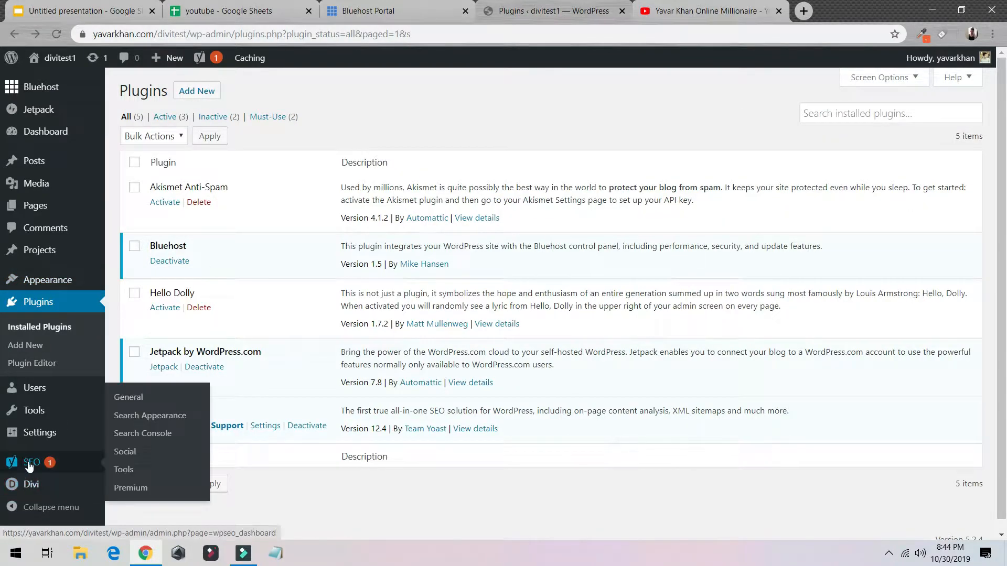
- In Yoast SEO's configuration wizard, declare the site live and ready to be indexed, and set its type to a blog
click(29, 466)
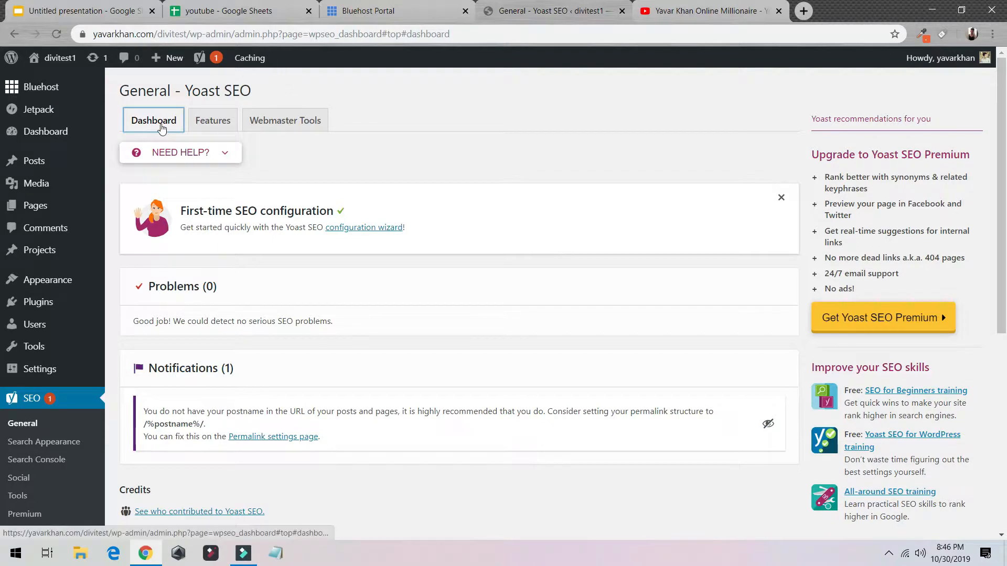
click(354, 234)
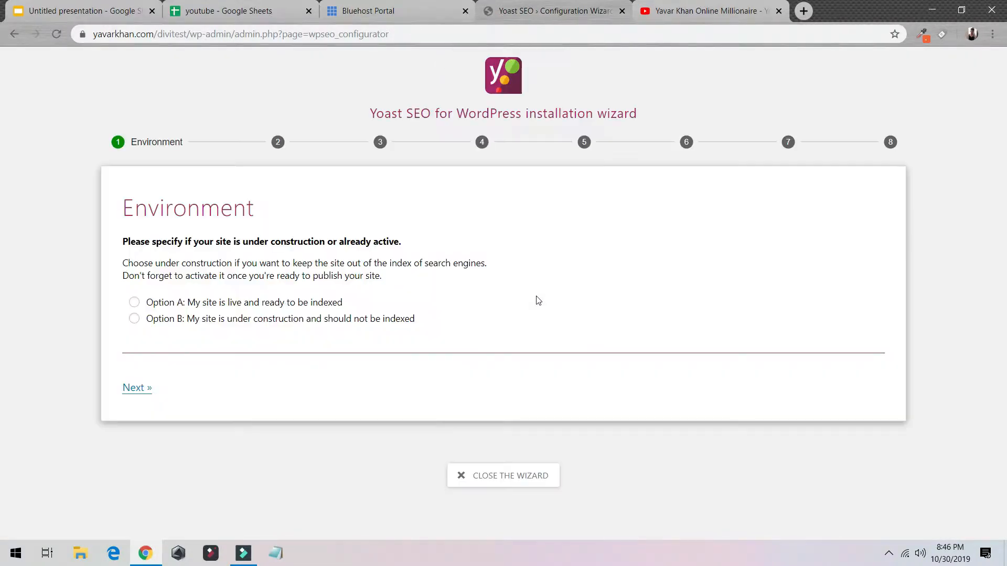
click(134, 302)
click(137, 388)
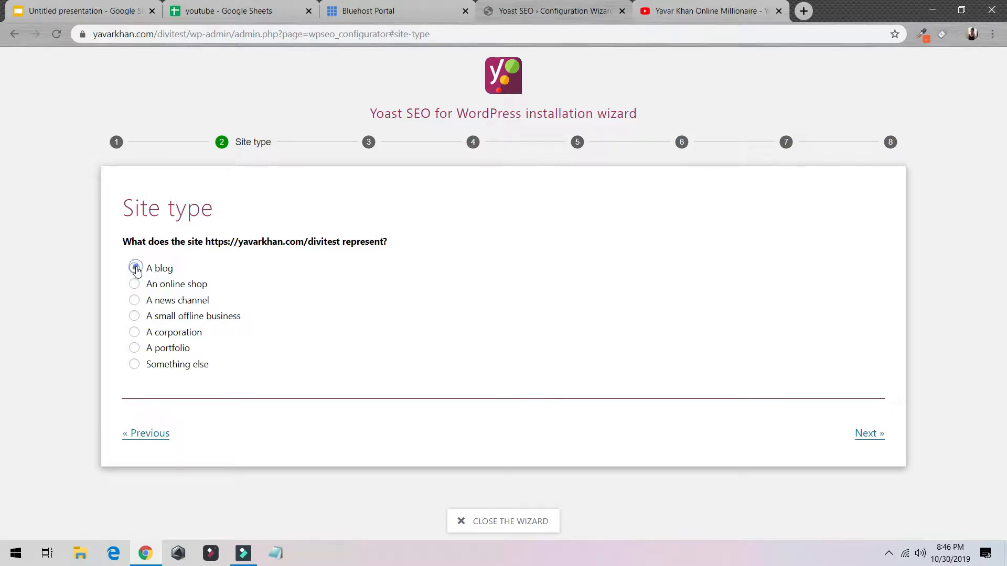
click(134, 268)
click(870, 435)
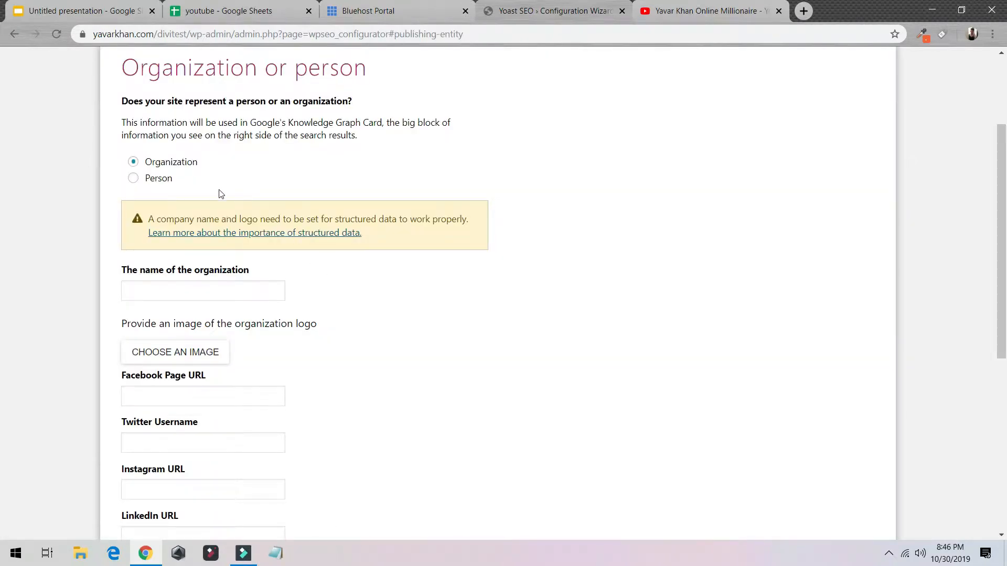
- Set the site to represent a person and choose the site owner's user account as that person
click(131, 179)
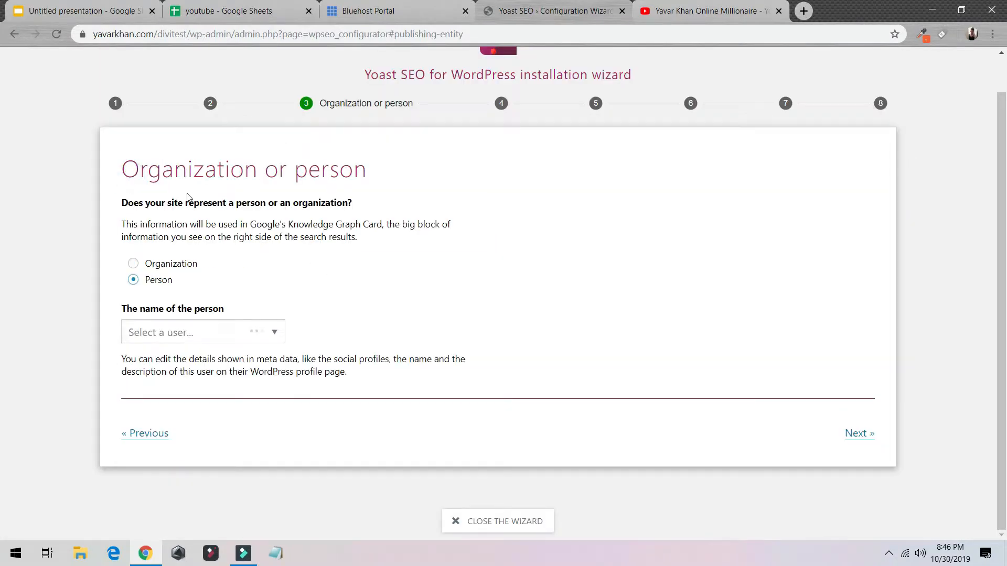
click(198, 332)
click(186, 357)
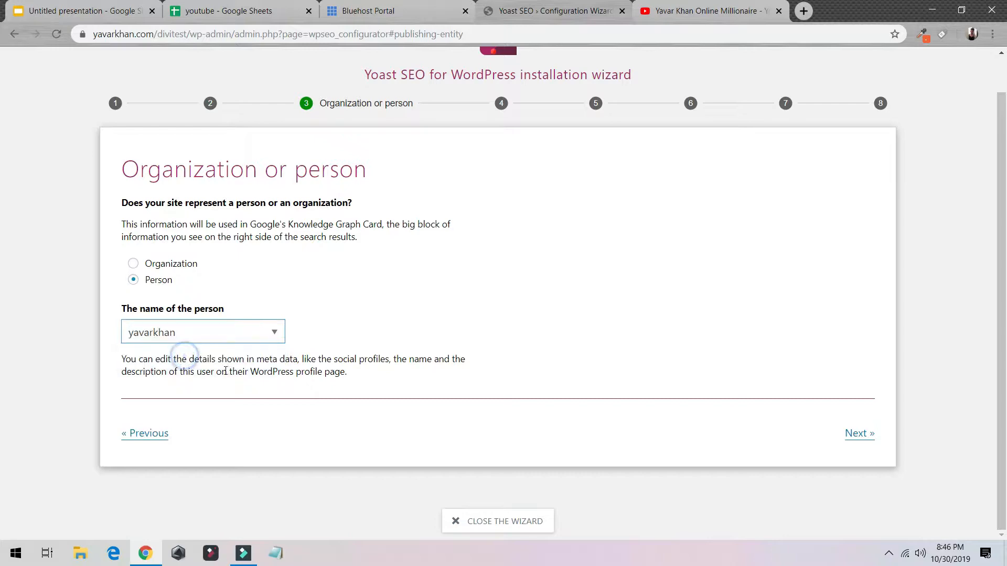
click(858, 435)
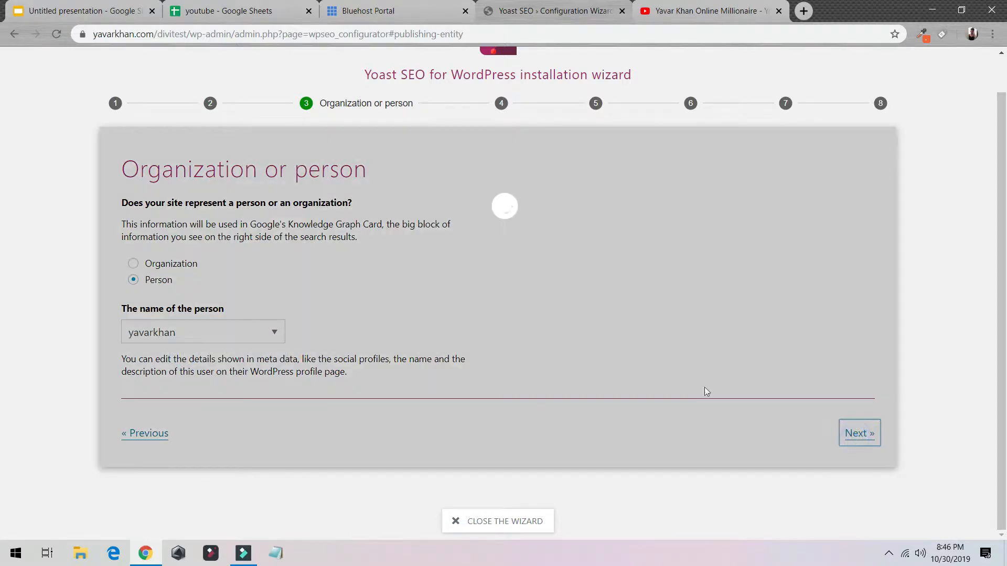
- Exclude Projects from search engine results, and accept No for multiple authors
scroll(260, 286, up, 3)
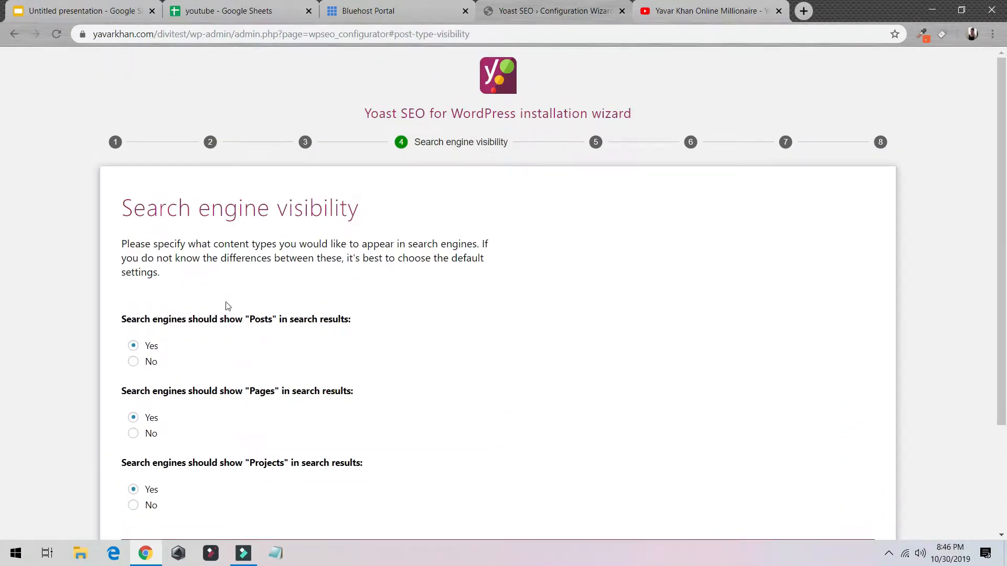
scroll(231, 313, down, 3)
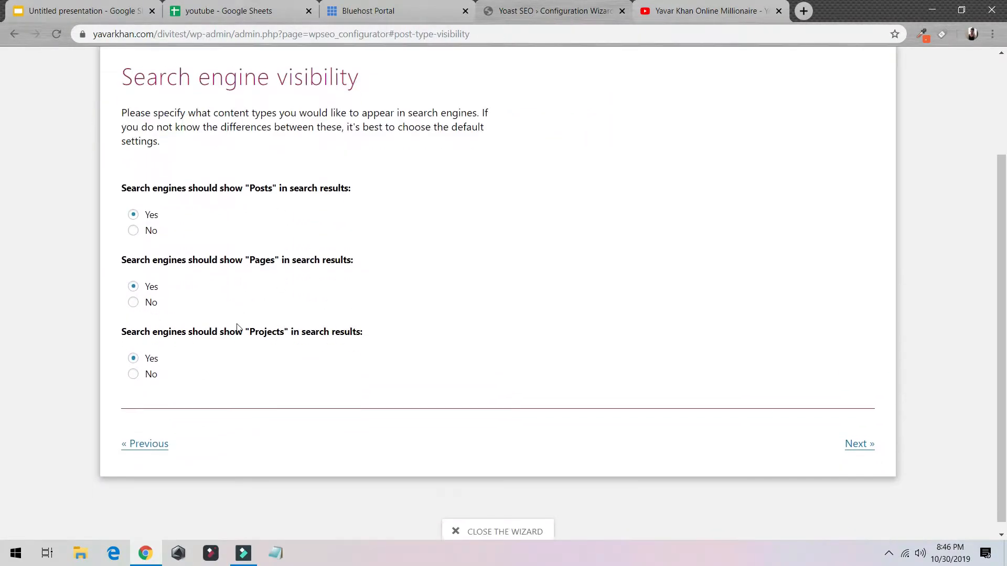
click(133, 364)
drag(124, 318, 332, 337)
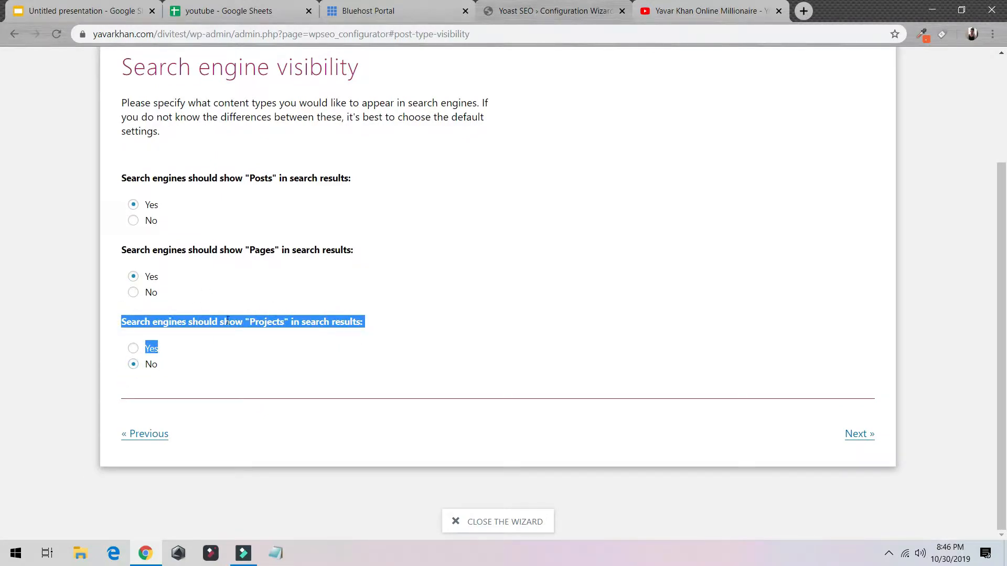
click(379, 325)
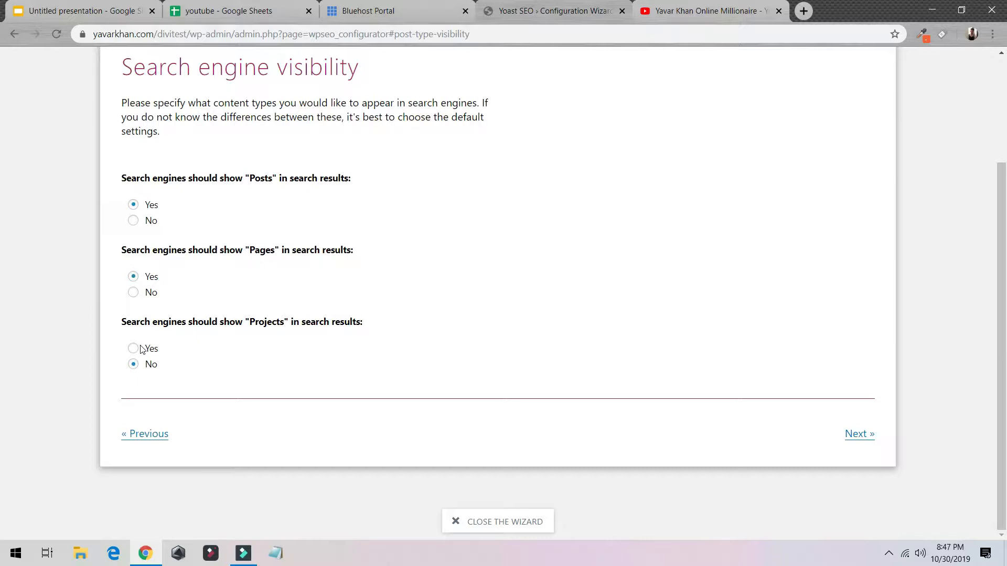
click(862, 434)
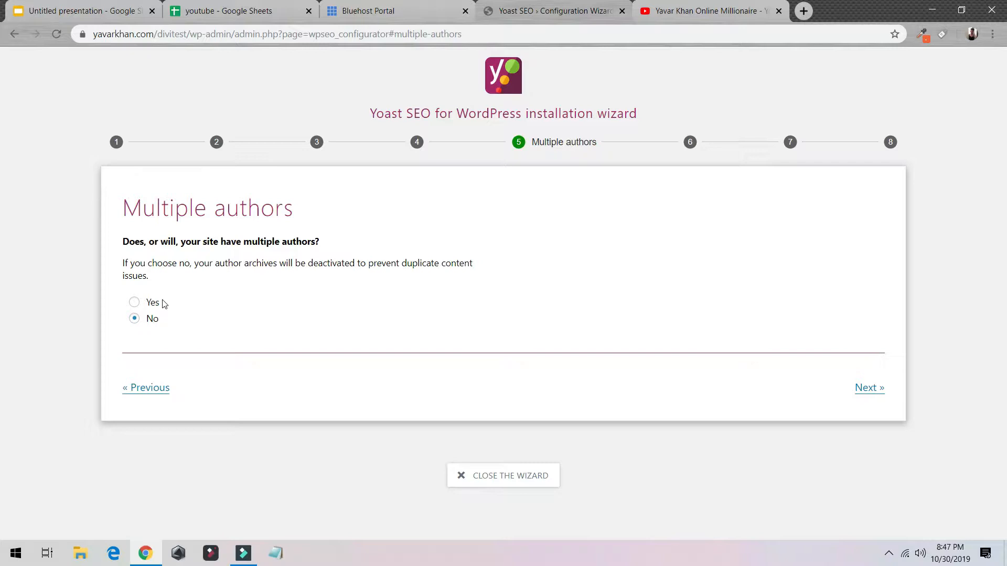
click(873, 390)
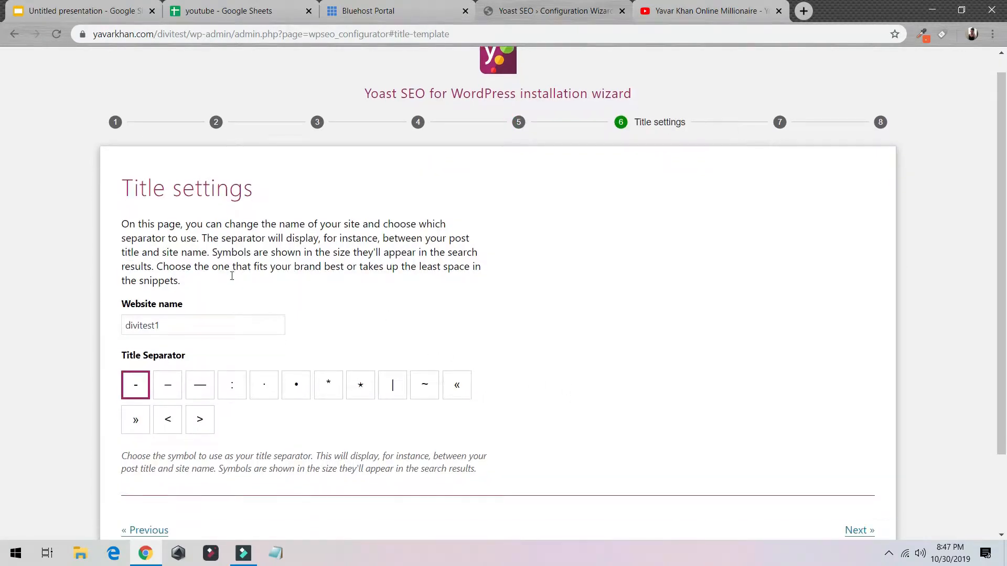
- Search Google for "football tricks for kids" in a new tab, then return to the wizard's title settings
scroll(156, 287, down, 3)
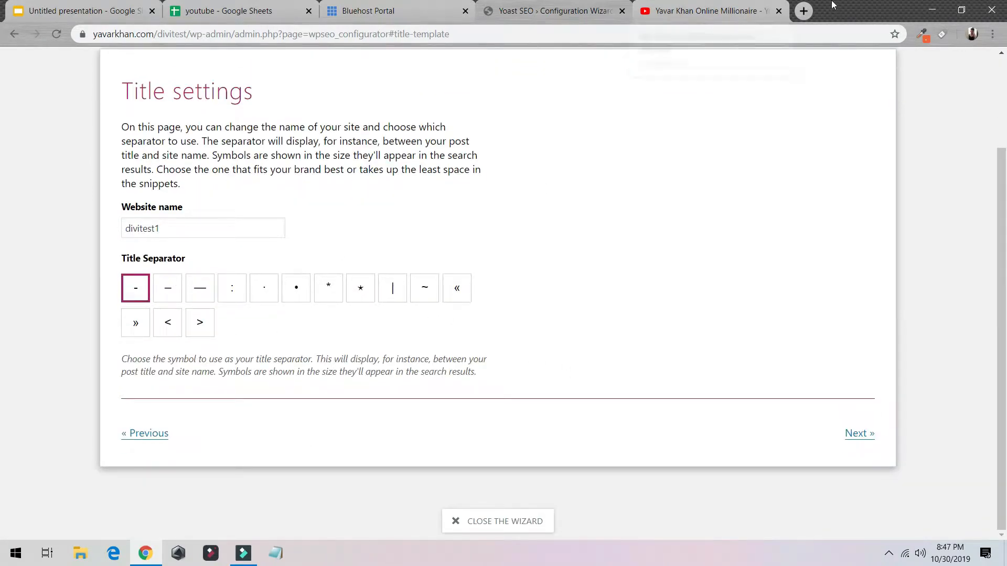
click(811, 9)
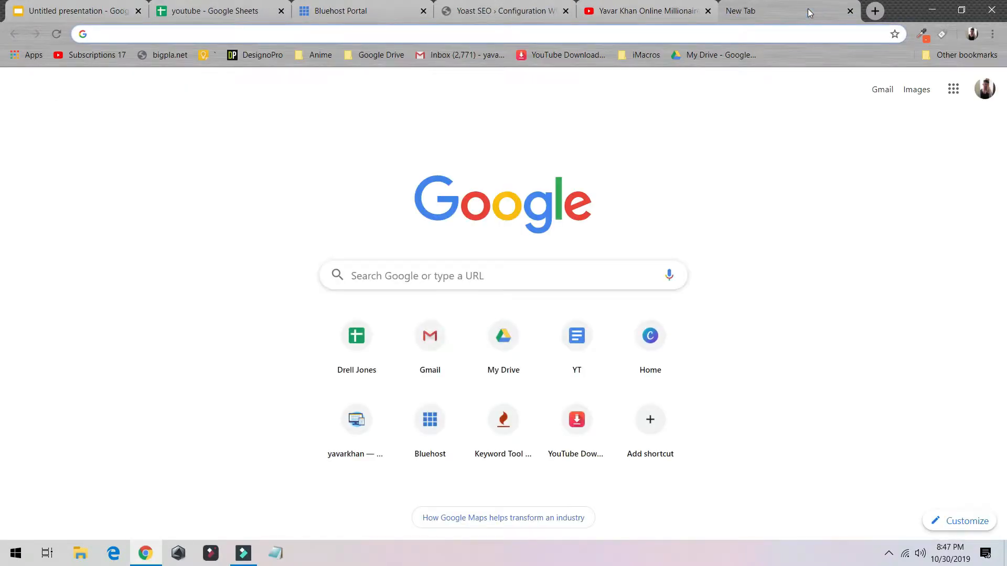
text(footbal)
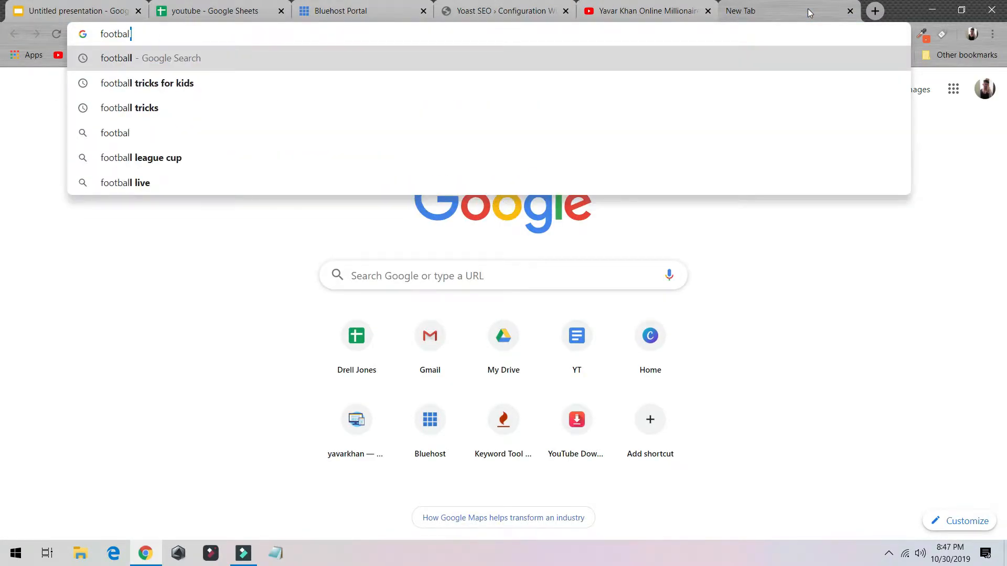
key(Down)
key(Return)
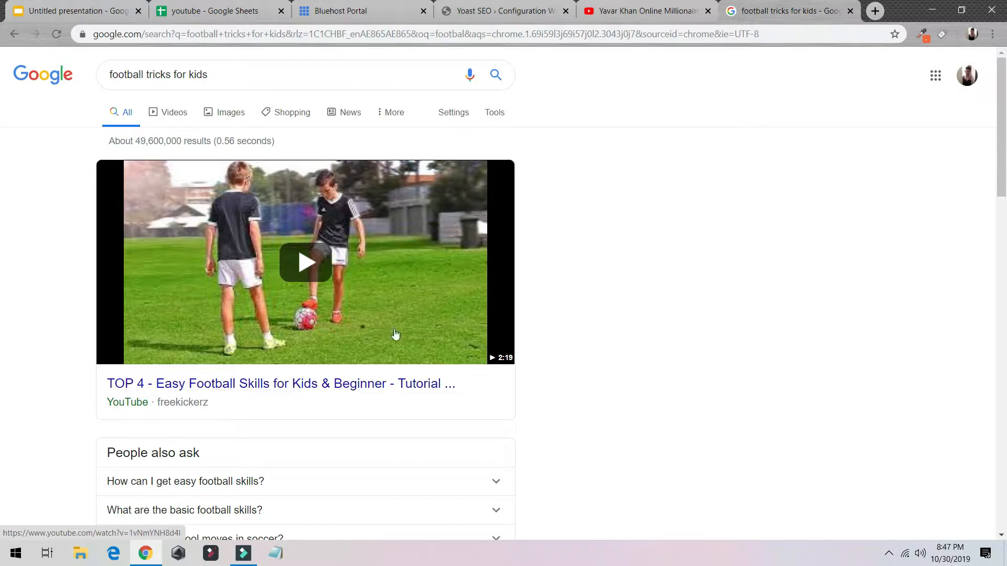
click(503, 11)
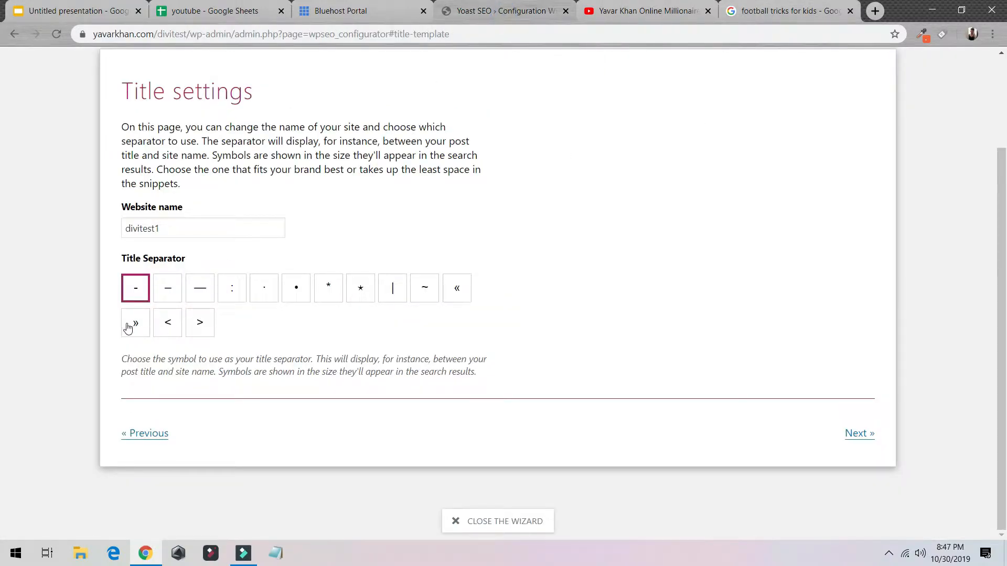
- Choose the hyphen as title separator, set the website name to "websitename", and continue the wizard
click(167, 291)
click(136, 286)
click(168, 228)
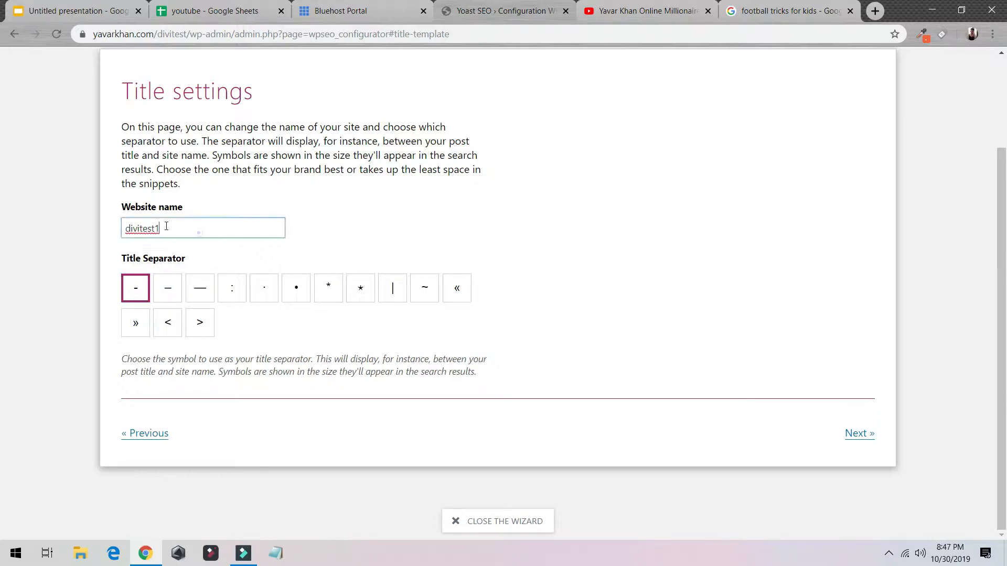
double_click(173, 230)
text(websitename)
click(857, 433)
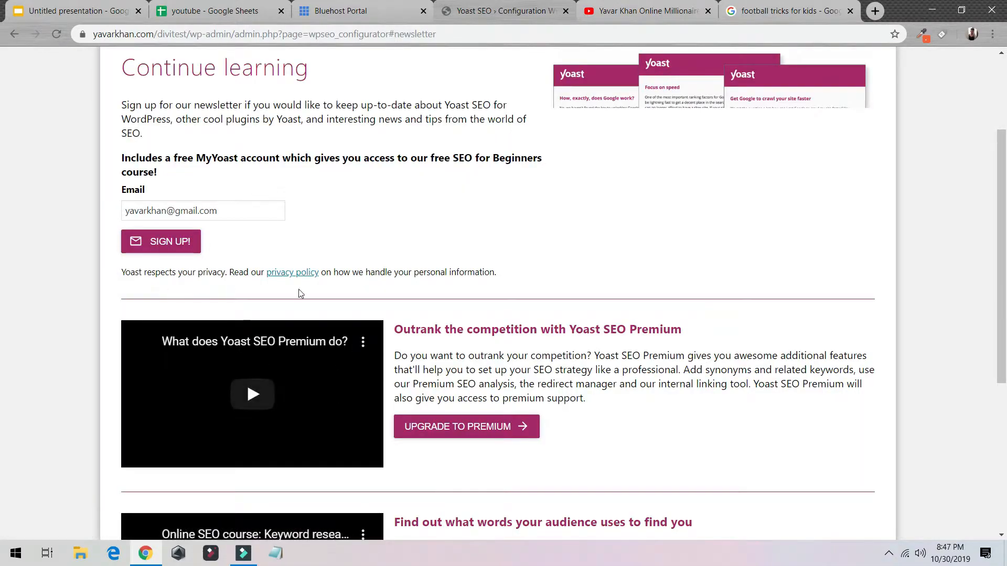
- Skip the newsletter sign-up, finish the Yoast SEO configuration wizard and close it
scroll(299, 292, down, 6)
scroll(367, 357, up, 8)
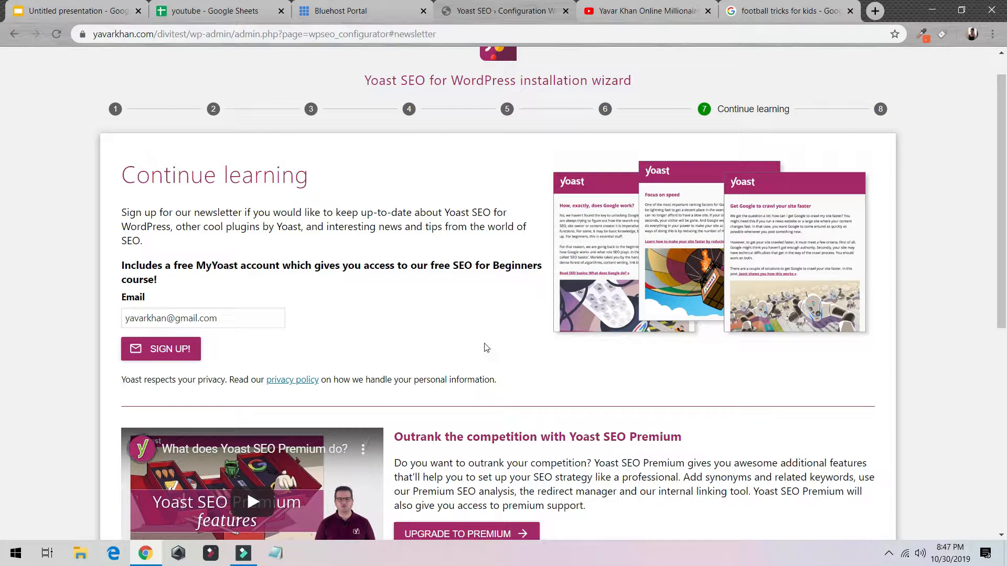
scroll(483, 348, down, 7)
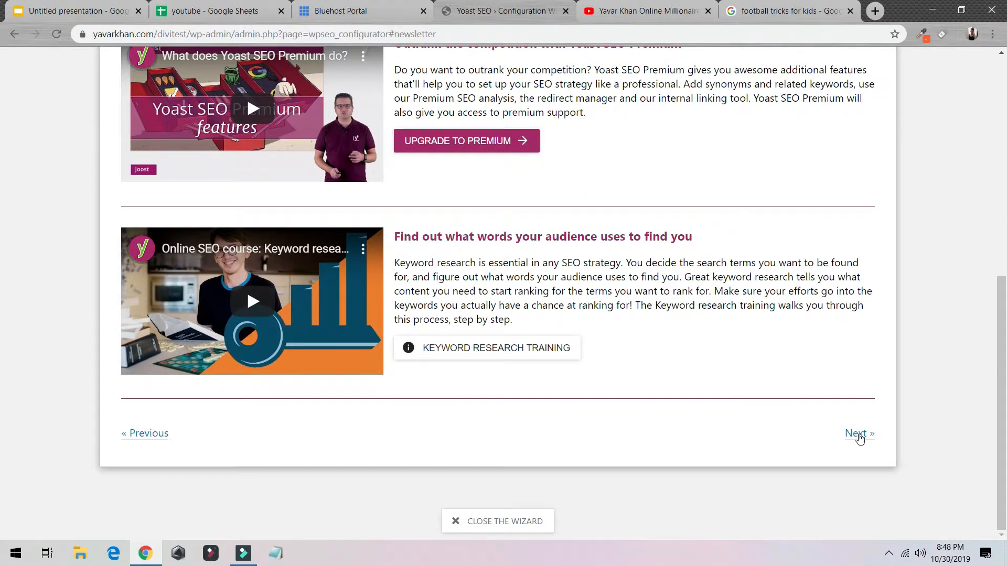
click(859, 435)
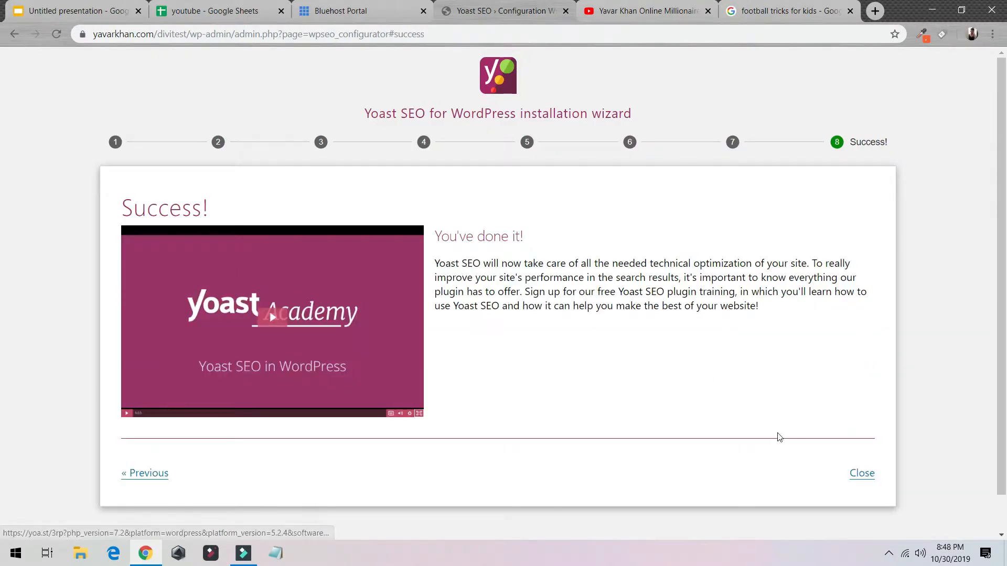
click(865, 475)
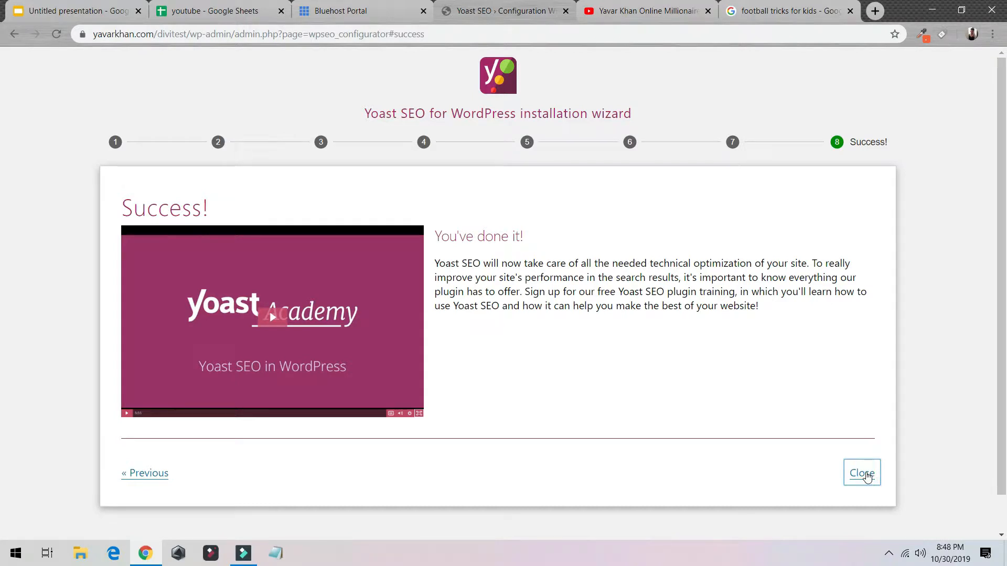
click(867, 476)
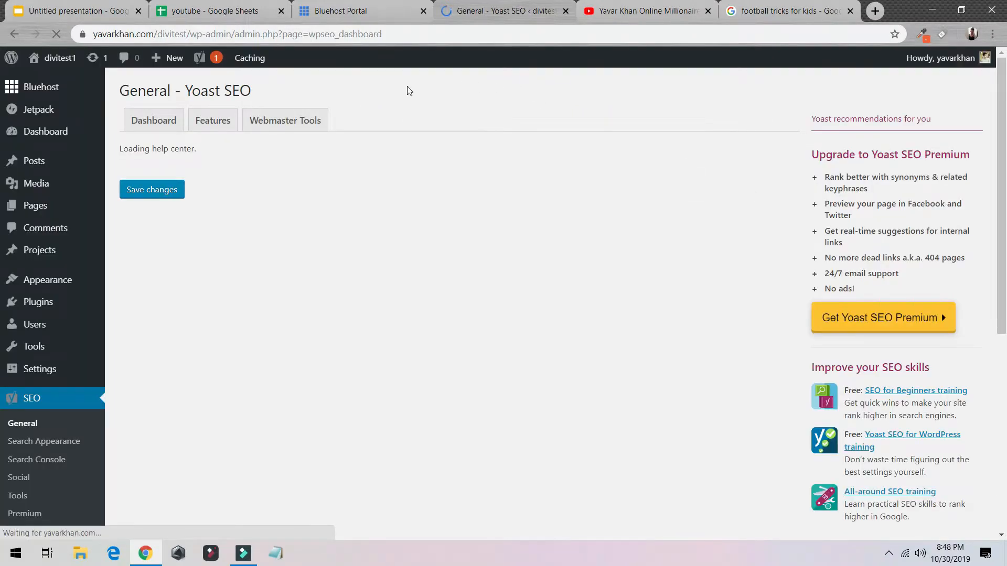
- From Yoast SEO's general feature settings, view the XML sitemaps help and open the site's XML sitemap in a separate tab
scroll(220, 178, down, 6)
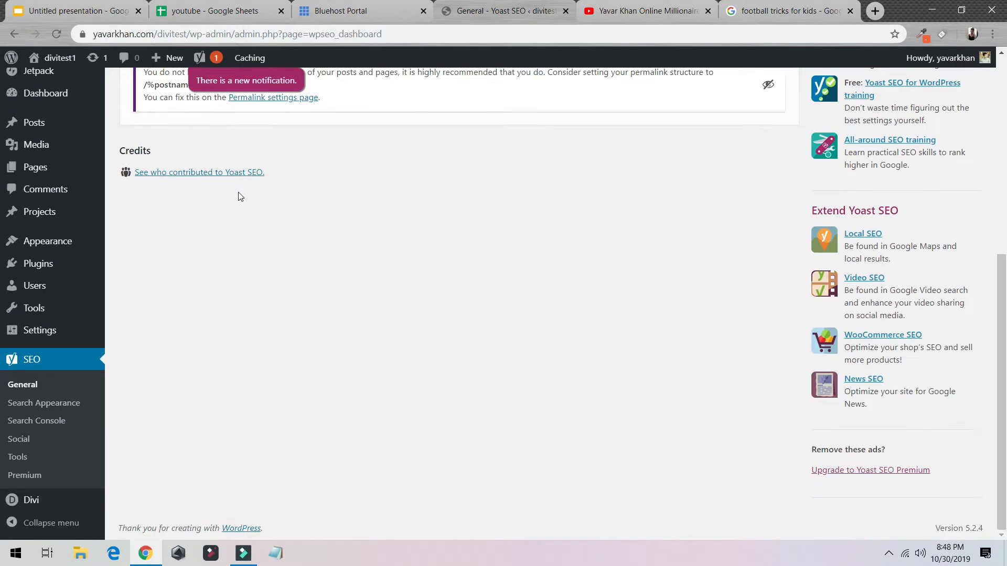
scroll(231, 158, up, 6)
click(223, 124)
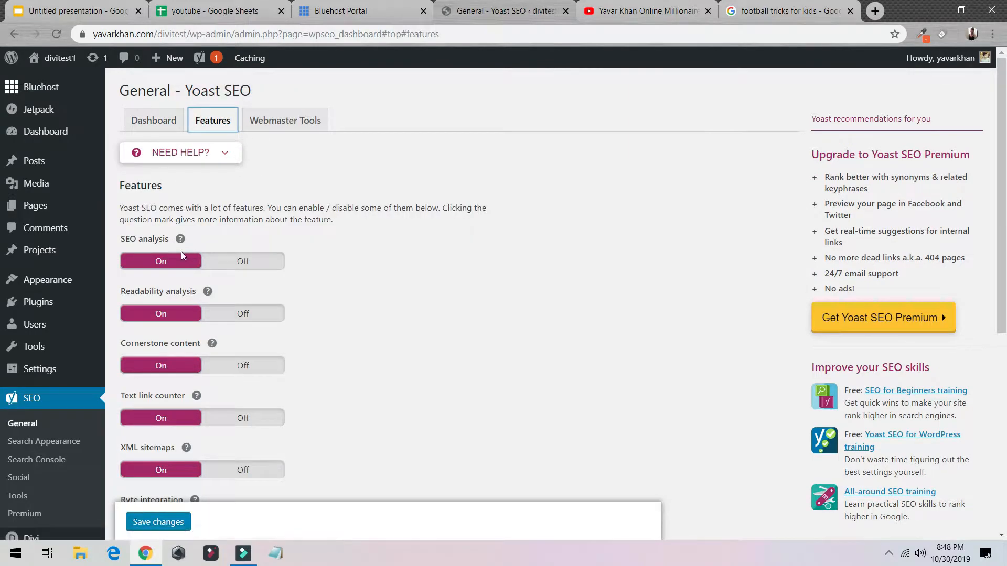
scroll(227, 312, down, 5)
scroll(220, 294, up, 3)
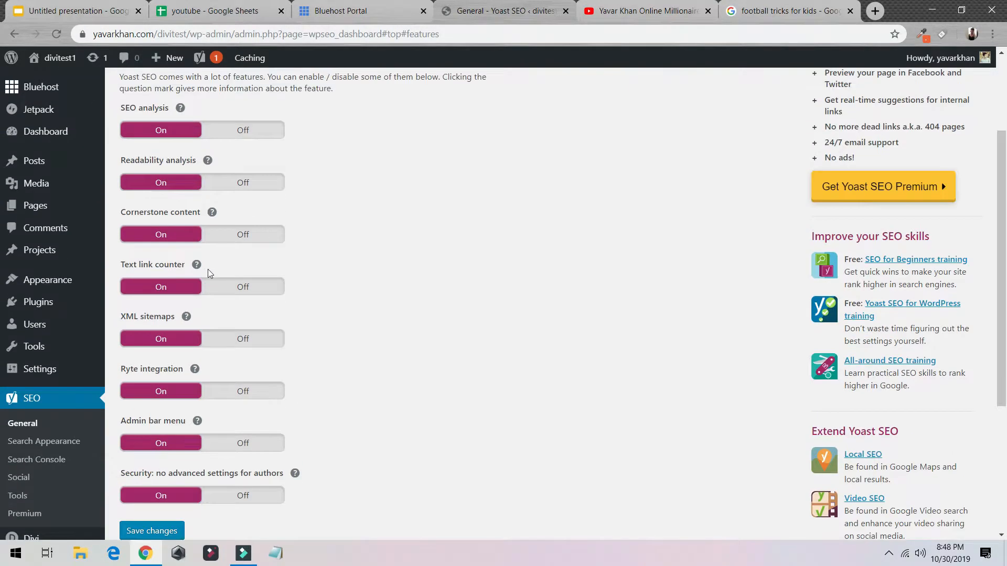
click(187, 317)
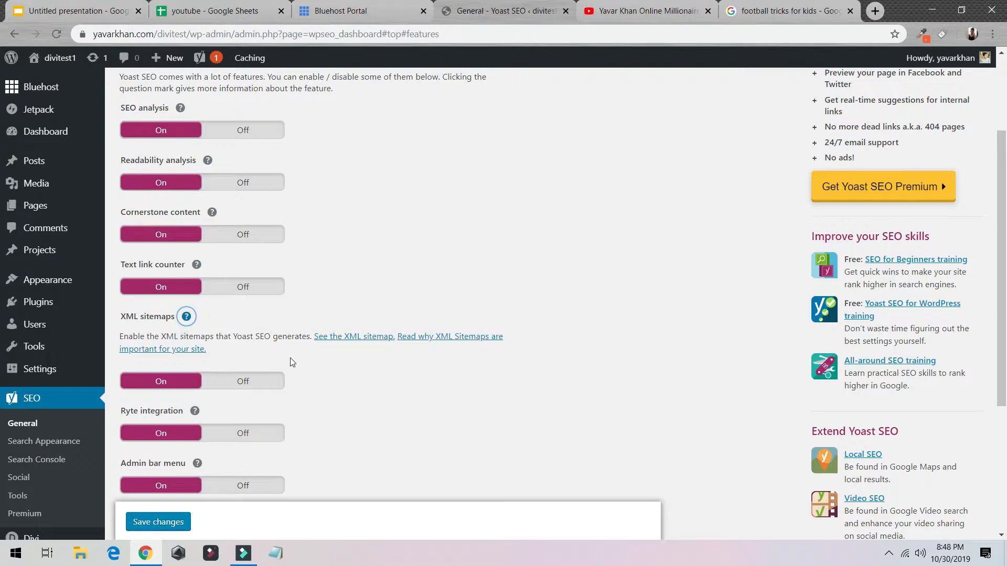
ctrl+click(352, 337)
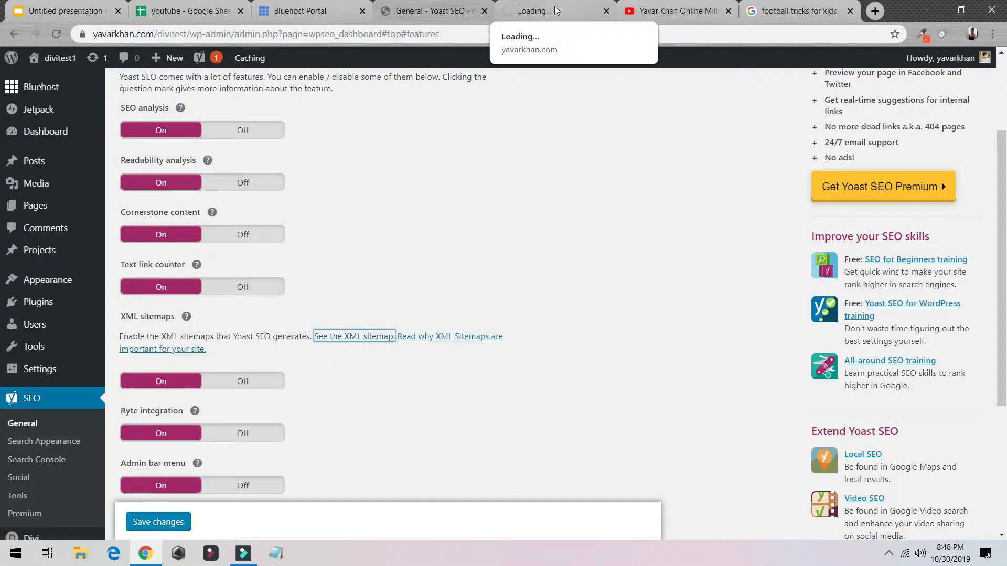
click(556, 10)
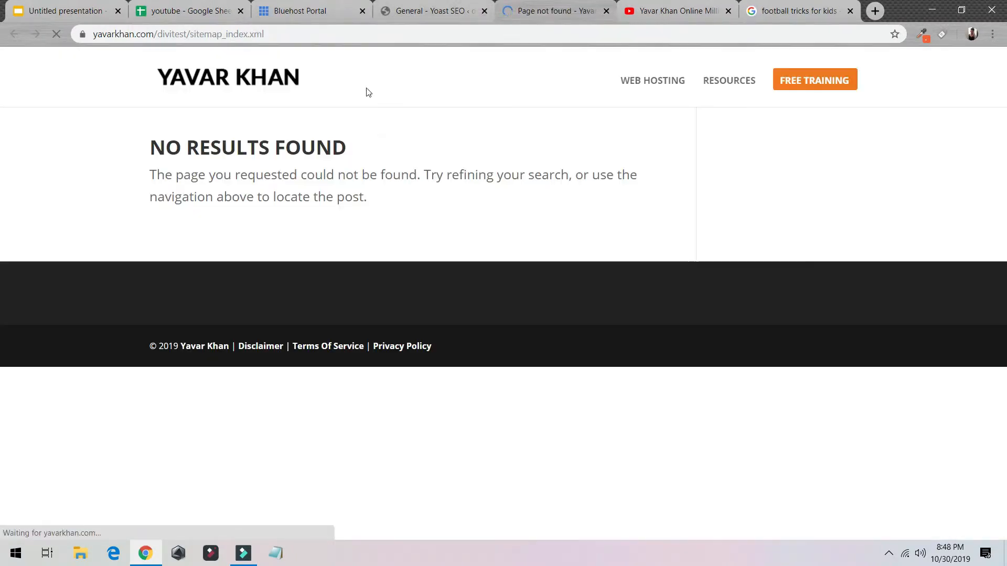
- Remove "divitest/" from the sitemap address and load sitemap_index.xml from the root domain
click(422, 10)
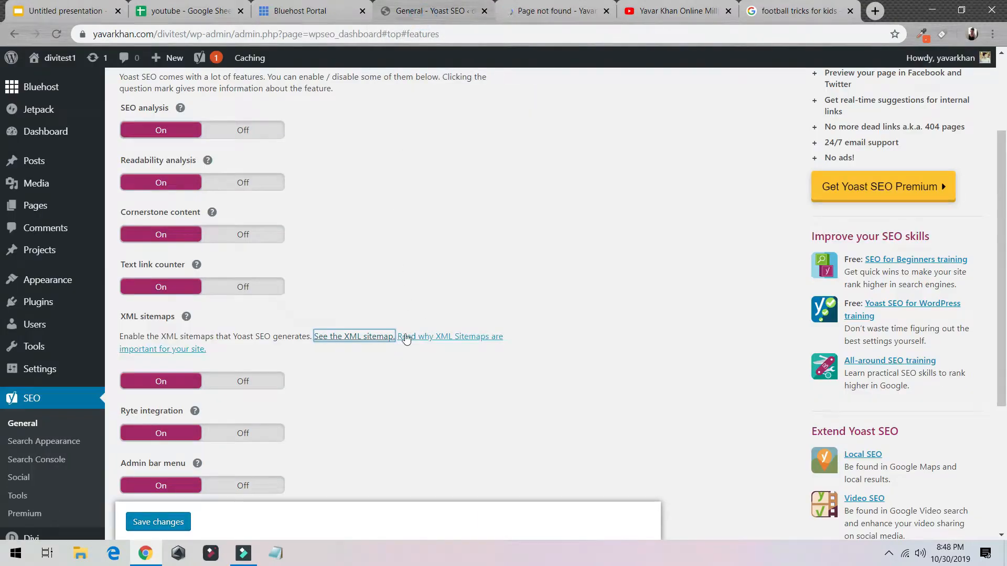
click(523, 7)
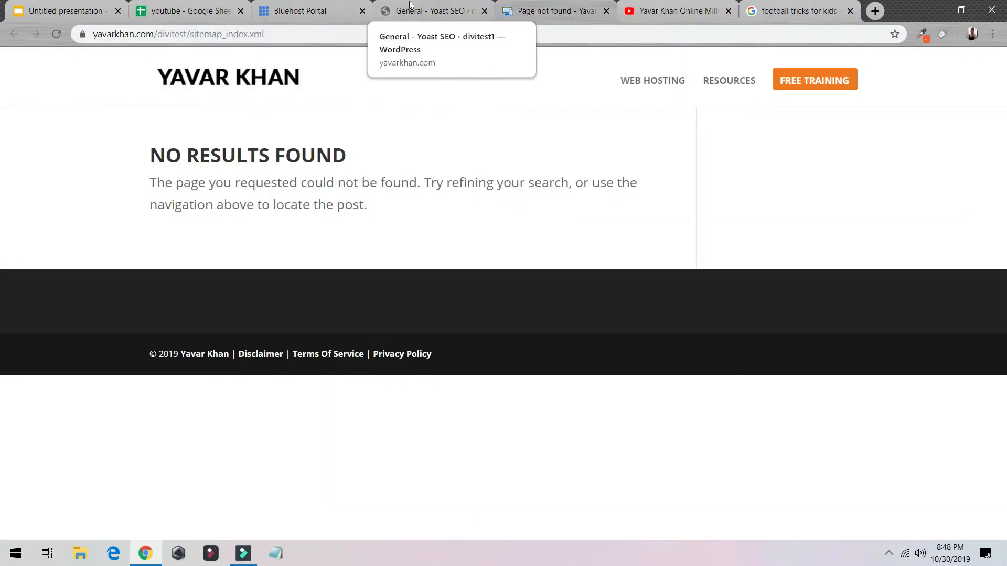
drag(159, 34, 184, 34)
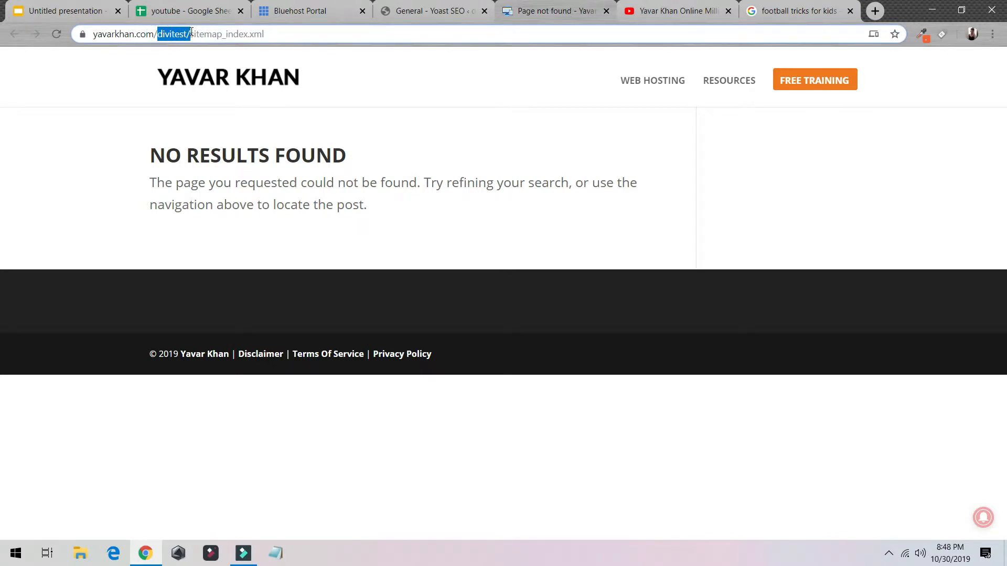
drag(190, 32, 191, 33)
key(BackSpace)
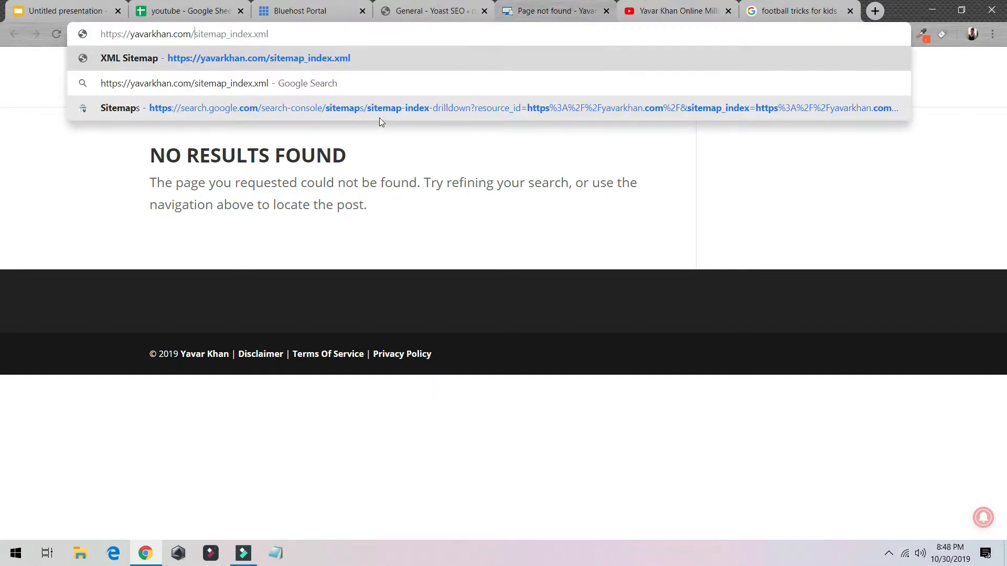
key(Return)
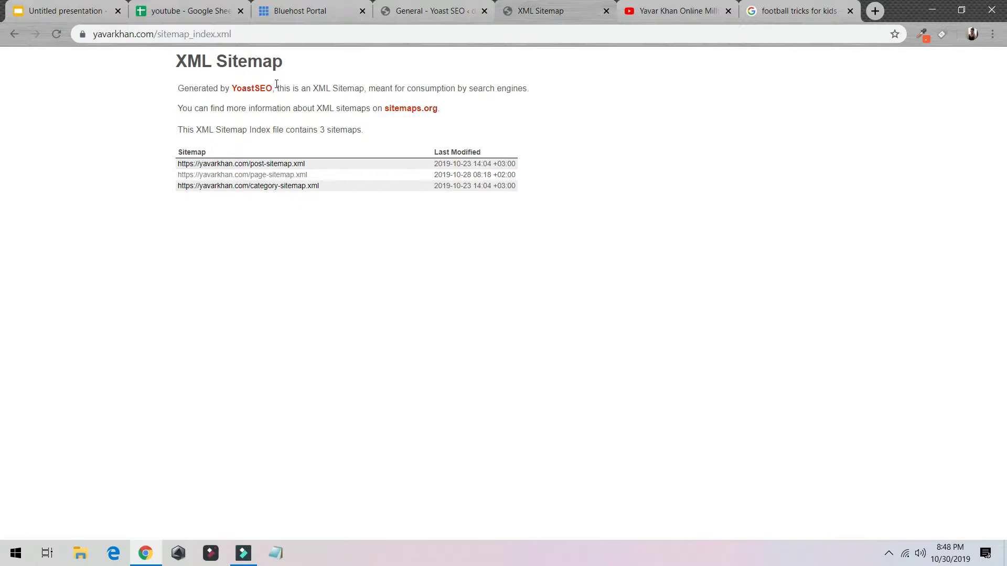
- From Yoast SEO's Webmaster Tools settings, open Google's site verification page and copy the meta tag for the HTML tag method
click(408, 6)
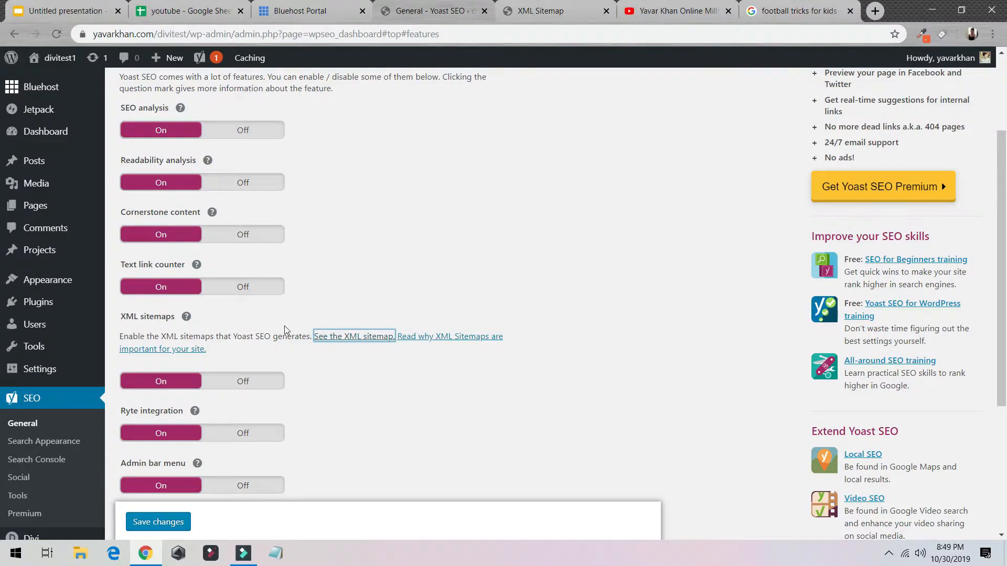
scroll(283, 330, down, 4)
scroll(198, 341, up, 7)
click(302, 130)
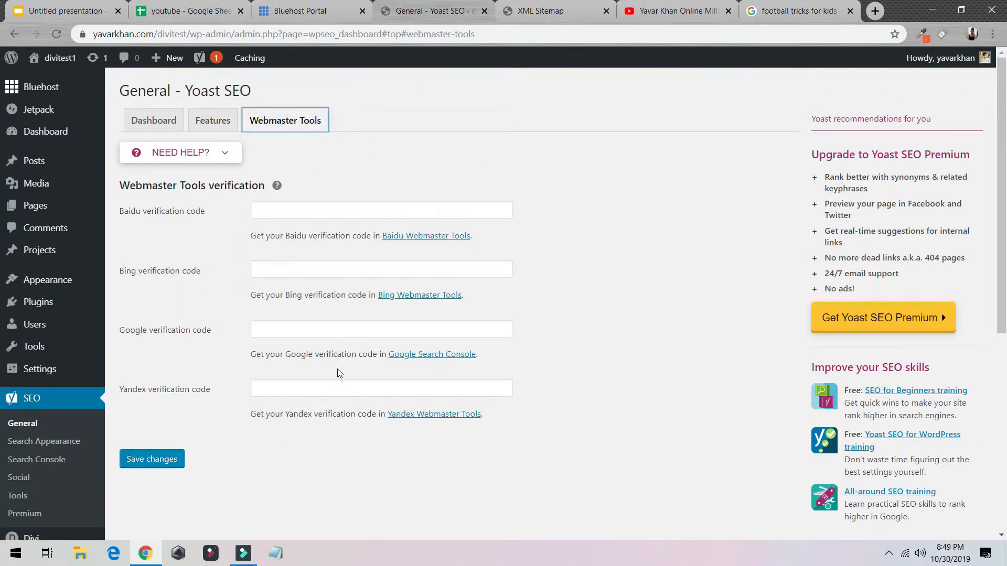
click(433, 355)
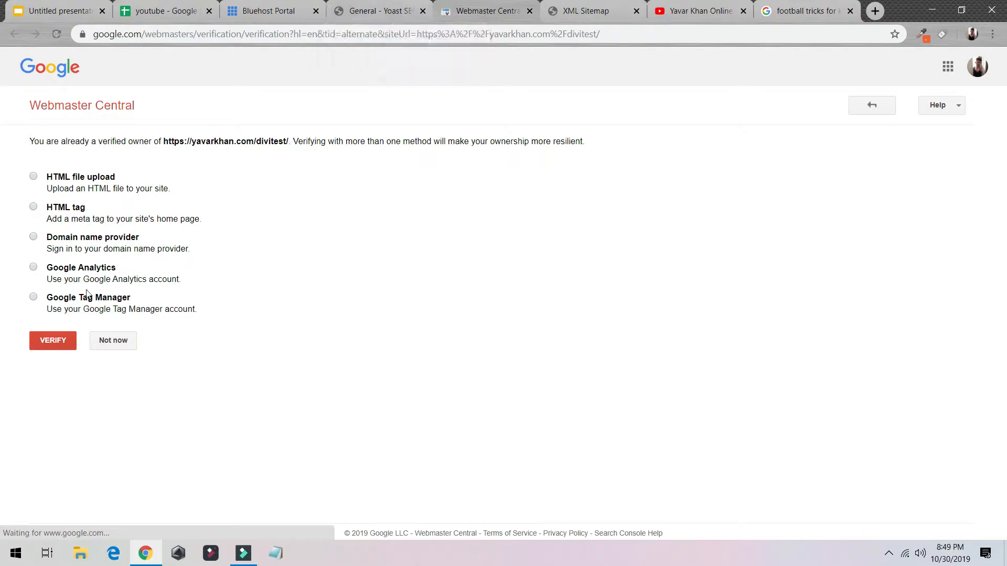
click(33, 206)
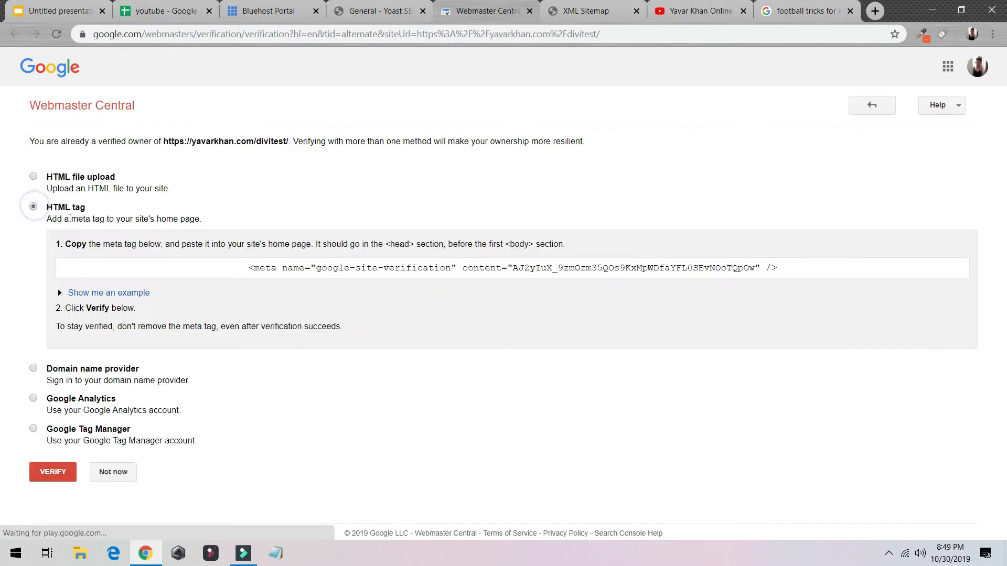
click(497, 264)
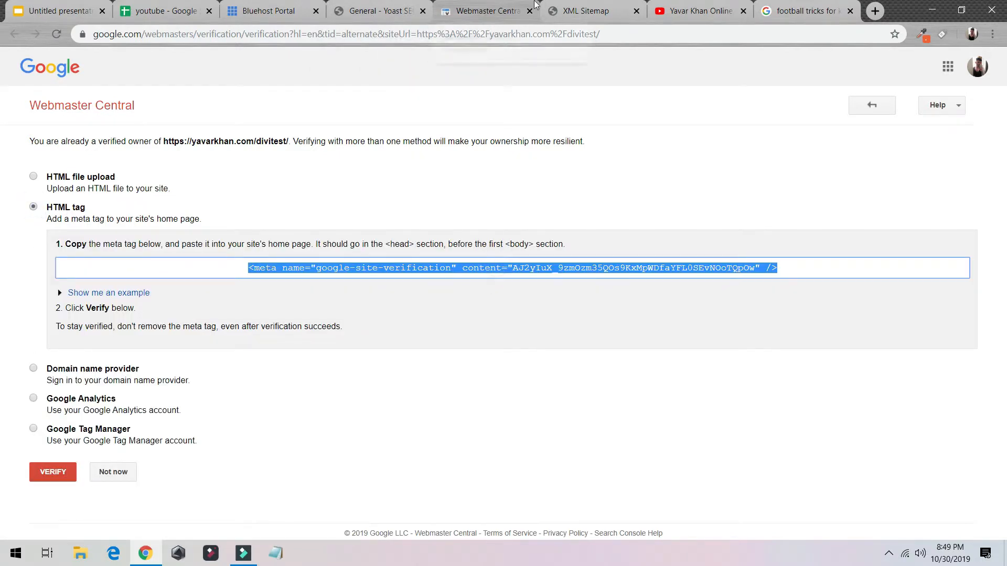
- Paste the copied meta tag as the Google verification code in Yoast SEO, save the changes, and revisit Google's verification page
click(344, 7)
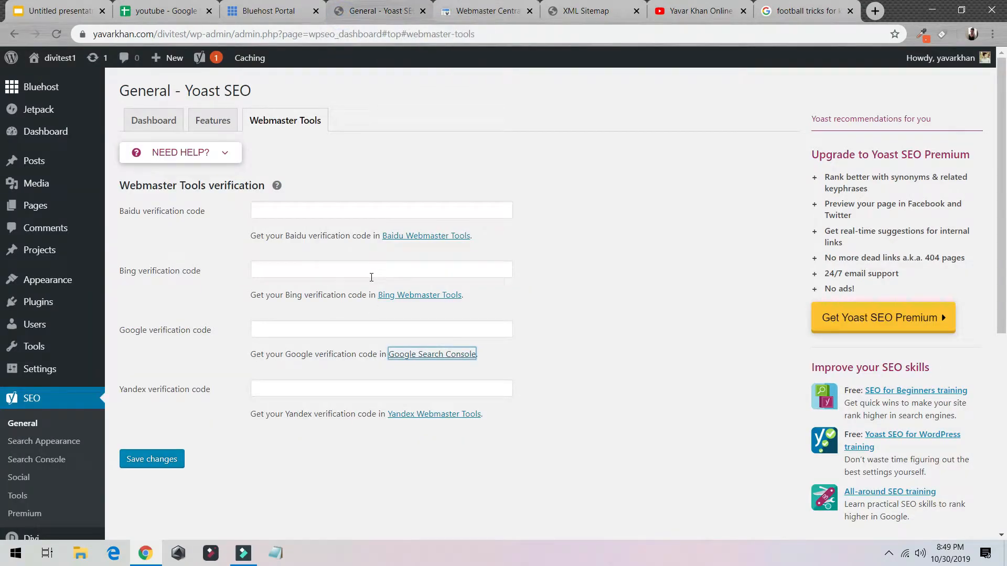
click(267, 328)
key(ctrl+v)
click(174, 459)
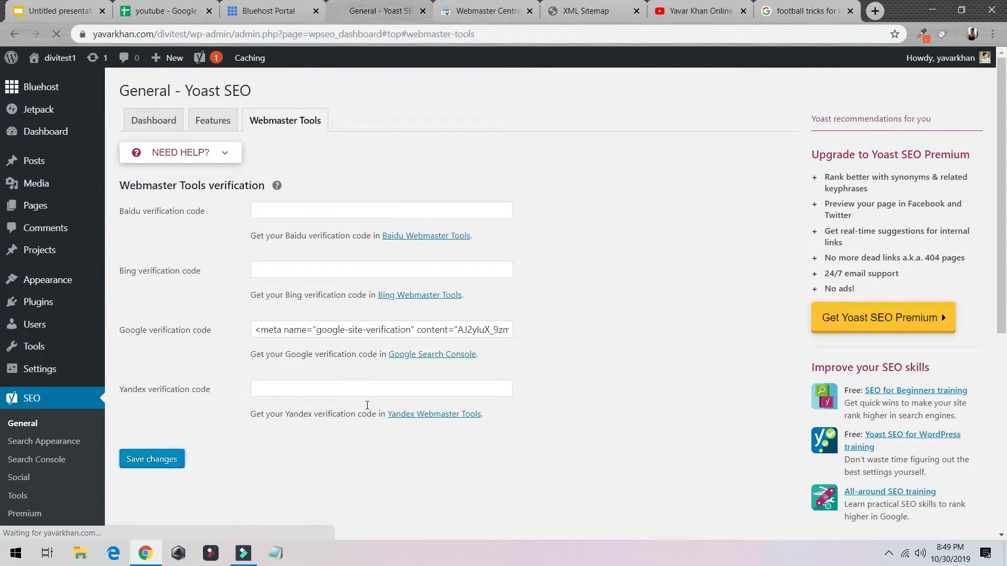
click(470, 10)
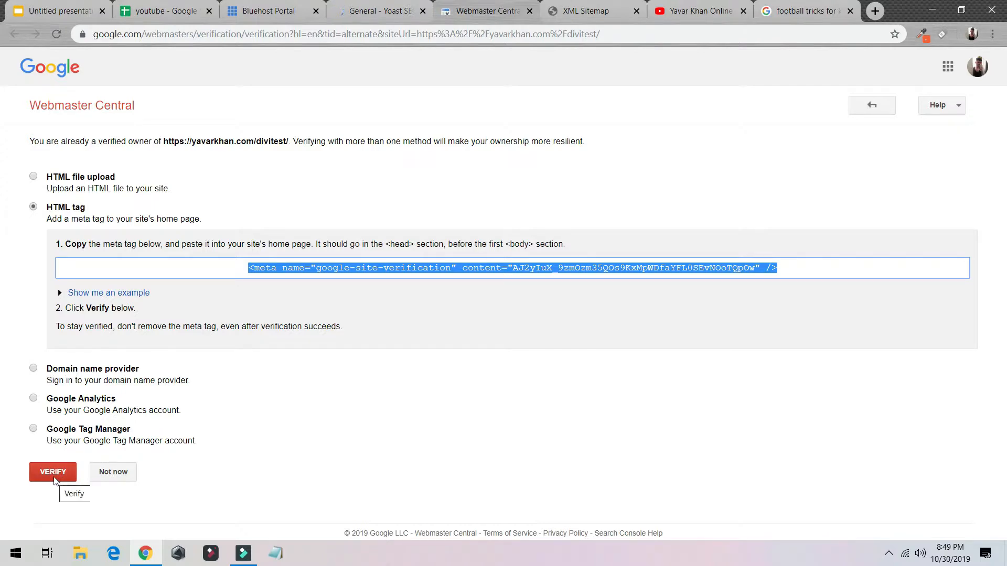
click(379, 10)
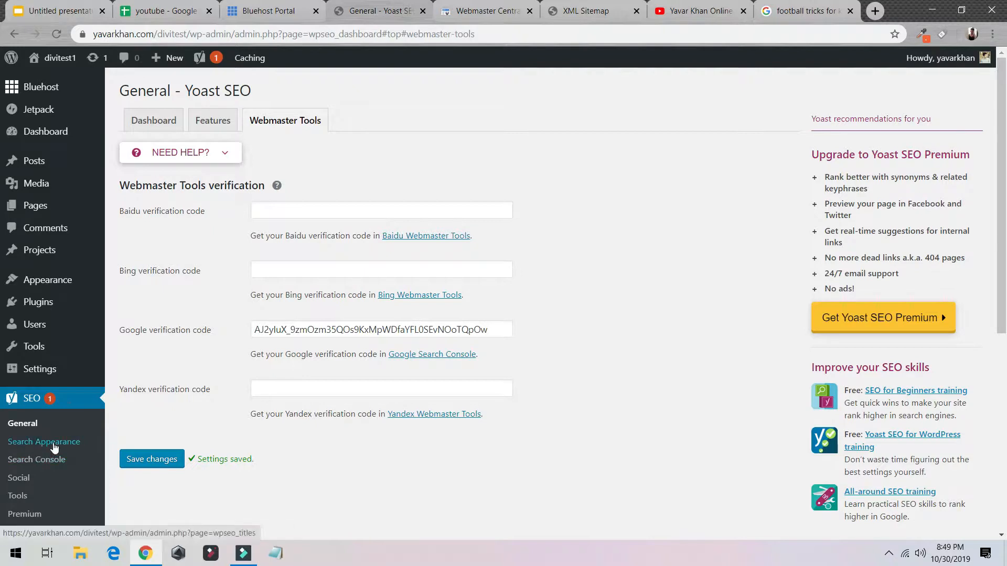
- Review Yoast SEO's general search appearance settings, from the title separator and homepage SEO title to the Knowledge Graph options
click(51, 442)
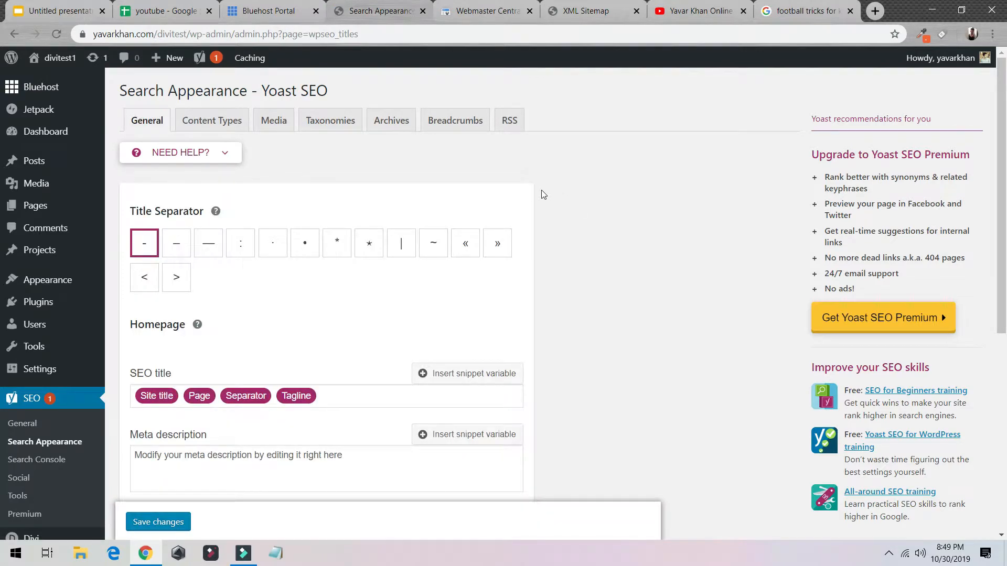
scroll(310, 314, down, 5)
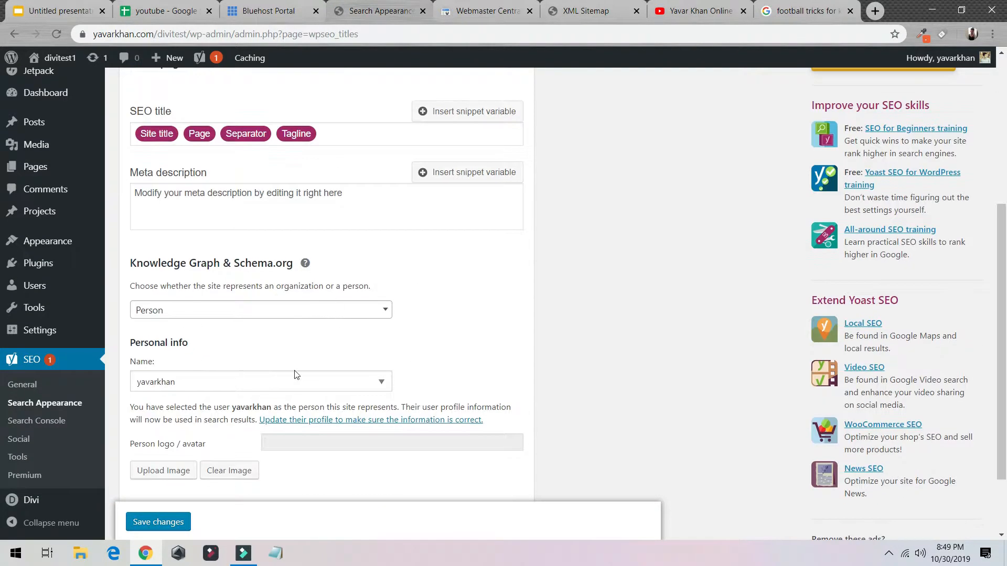
scroll(206, 179, up, 5)
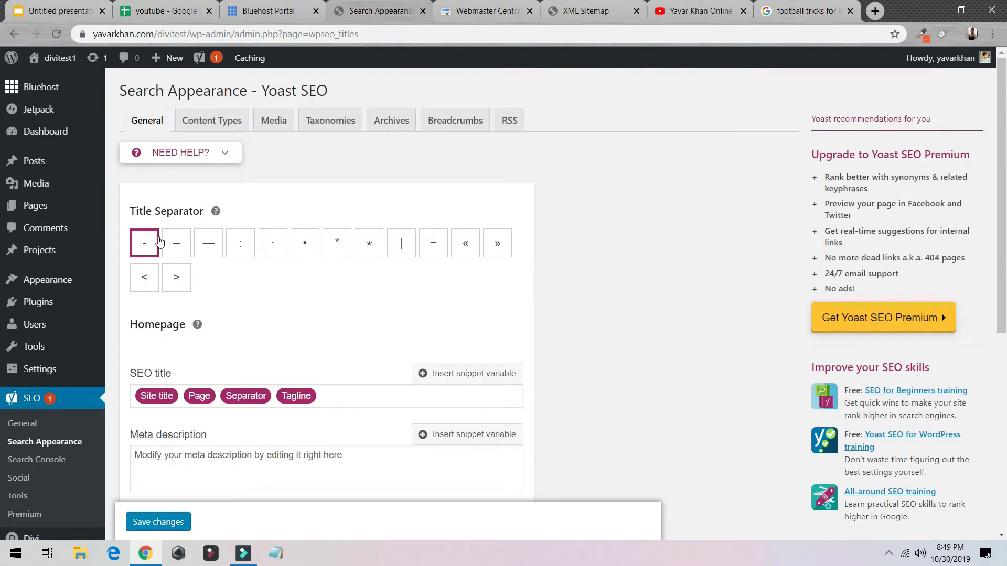
scroll(187, 262, down, 6)
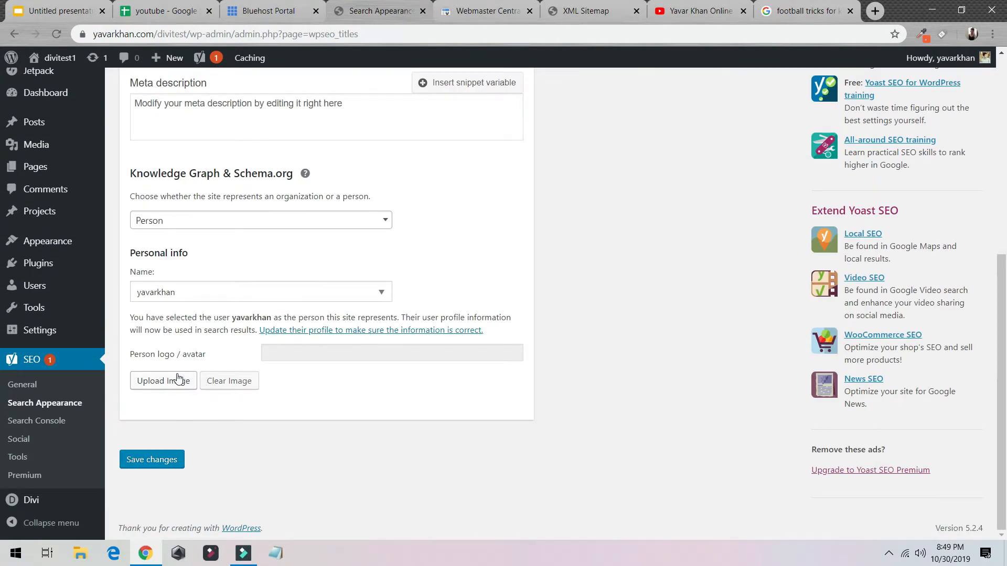
scroll(181, 381, up, 6)
- Review the Content Types search appearance settings for posts, including search visibility, SEO title and meta description
click(224, 131)
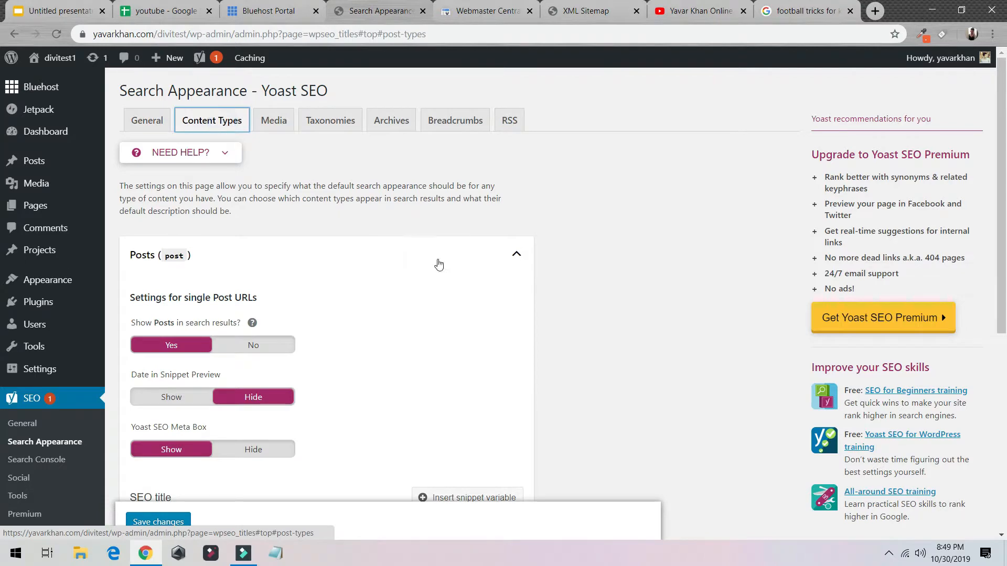
scroll(247, 360, down, 5)
scroll(247, 359, up, 2)
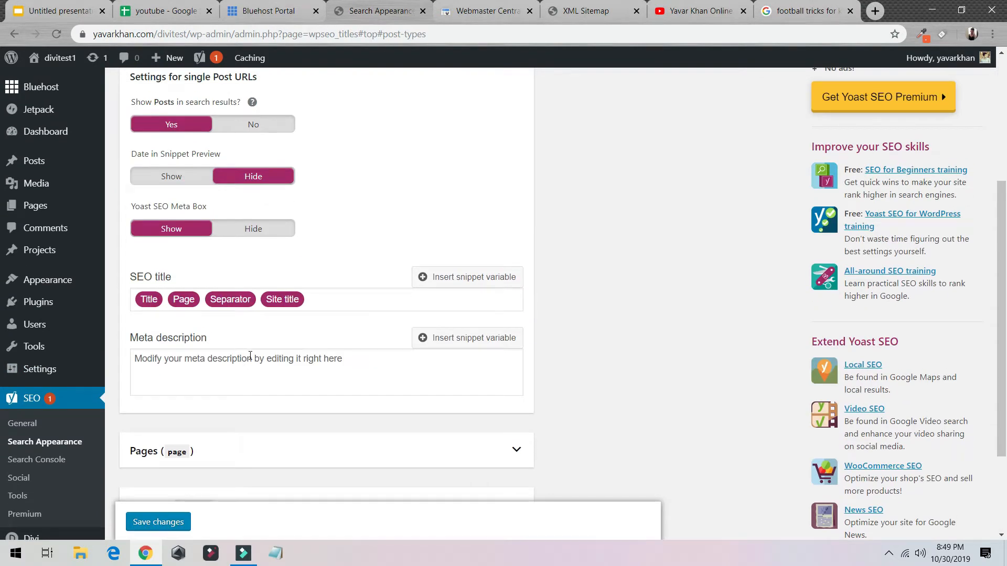
scroll(257, 359, down, 2)
scroll(257, 360, up, 10)
- Look through the Media, Taxonomies, Archives, Breadcrumbs and RSS search appearance settings
click(276, 121)
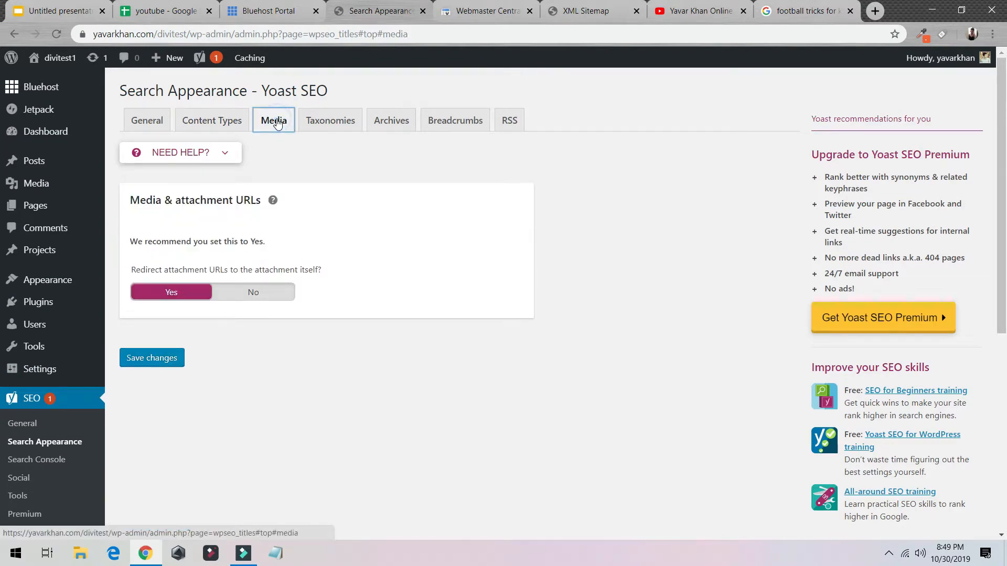
click(328, 122)
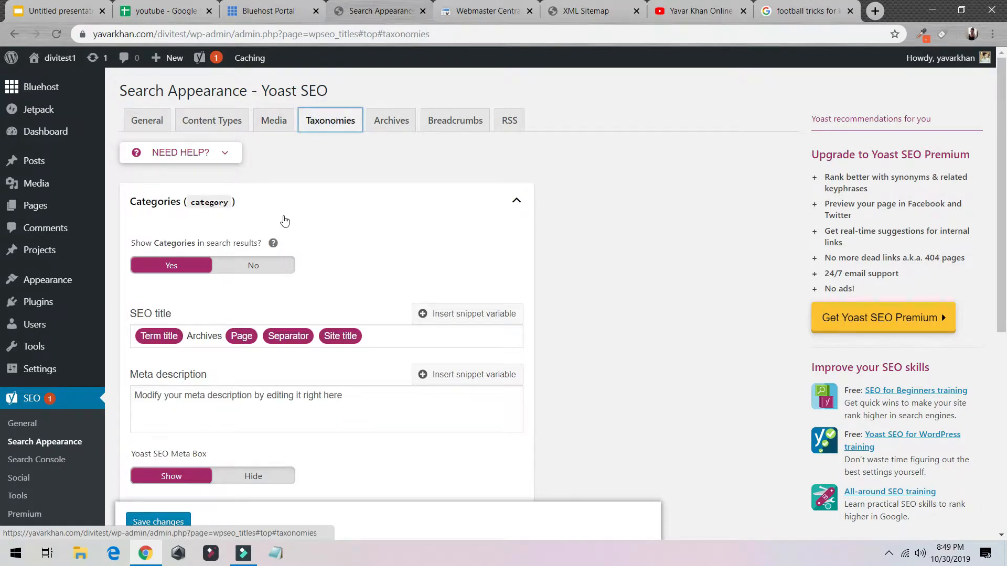
scroll(279, 279, down, 5)
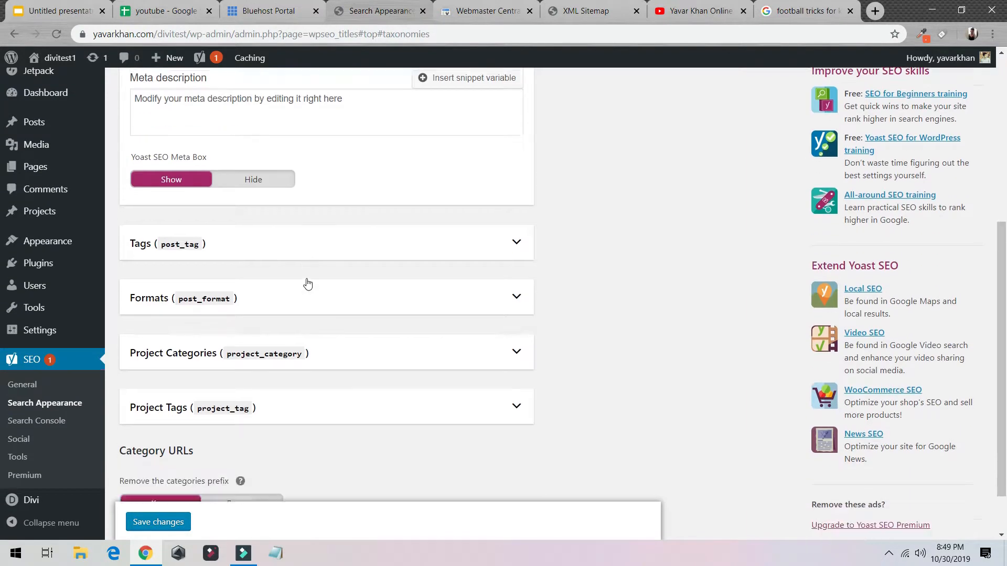
scroll(308, 284, up, 5)
click(375, 122)
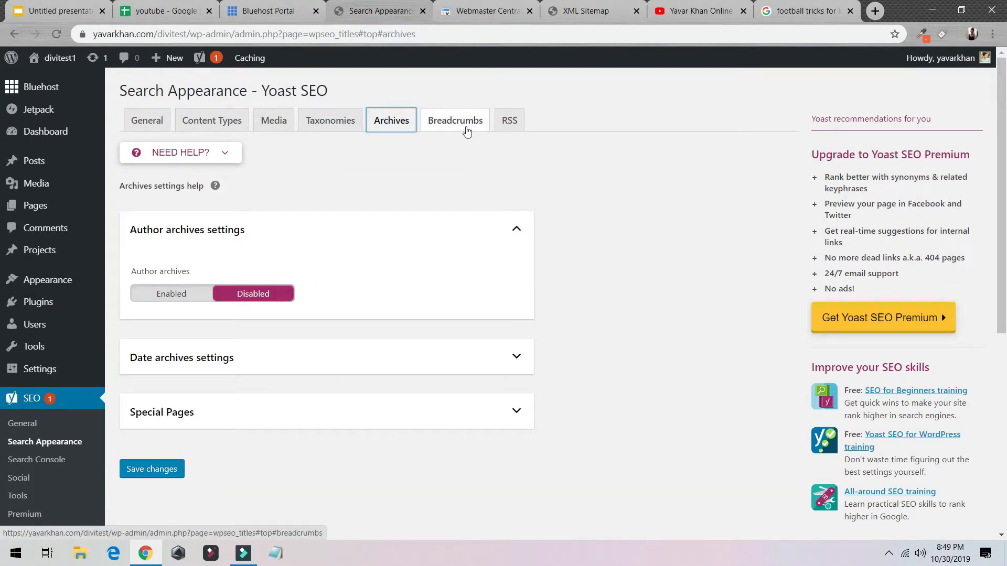
click(466, 131)
click(501, 129)
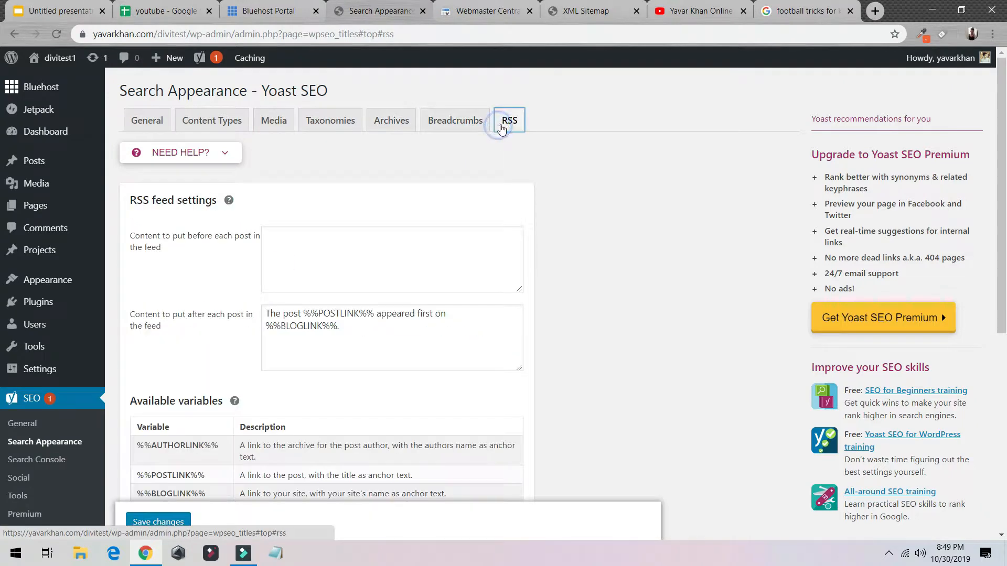
scroll(246, 297, down, 2)
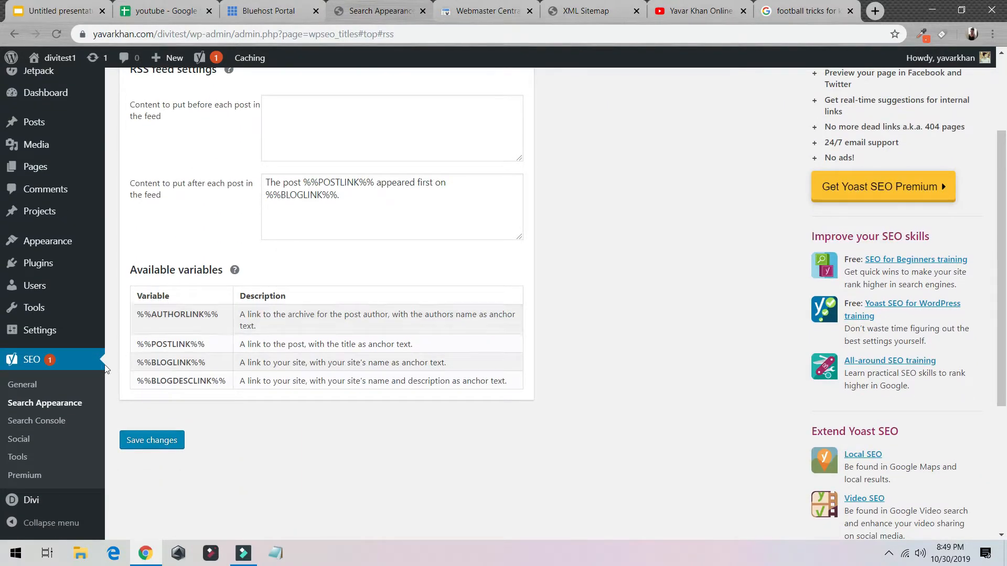
- Read the crawl errors notice on Yoast SEO's Search Console page, then open the Social settings
click(46, 420)
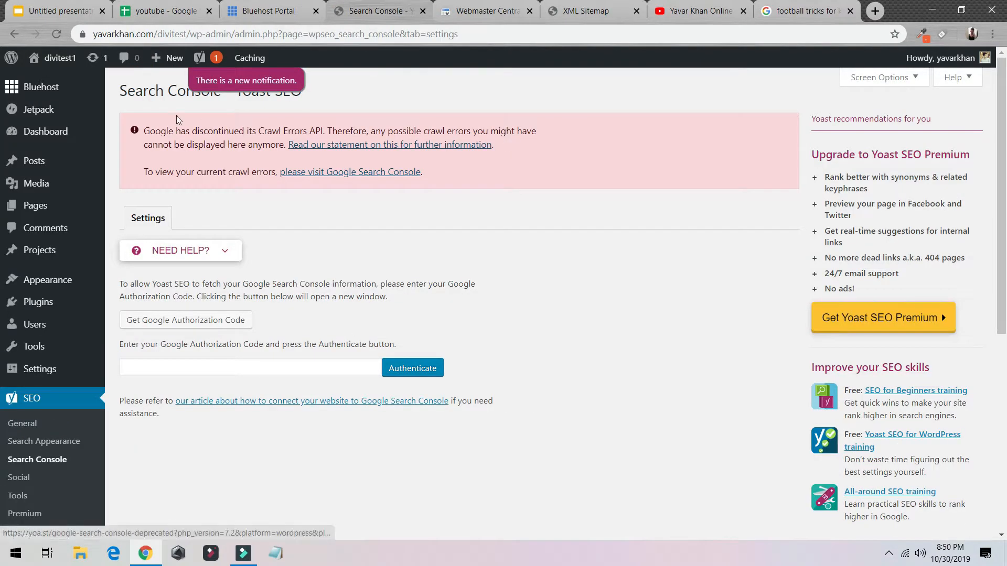
drag(149, 131, 307, 130)
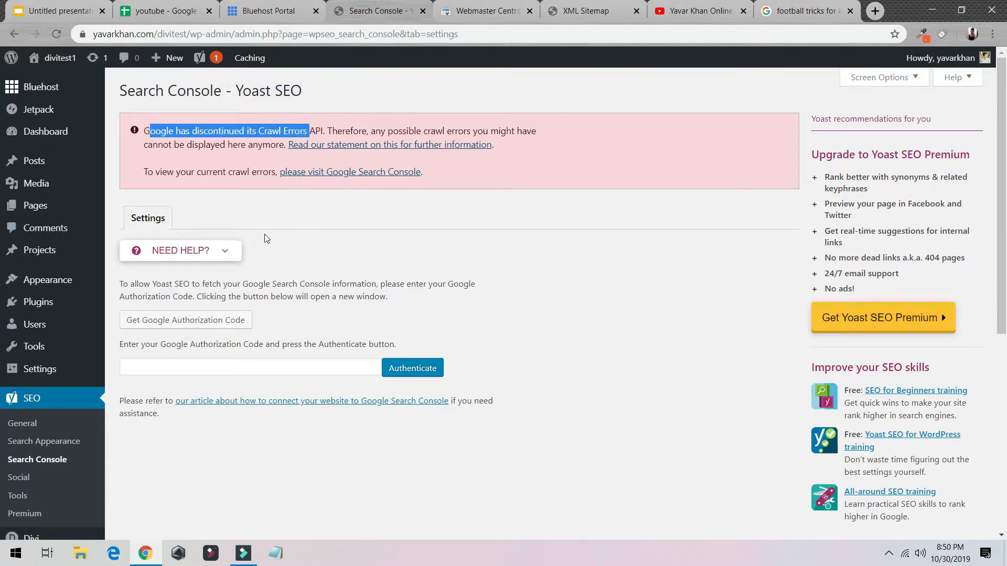
click(19, 478)
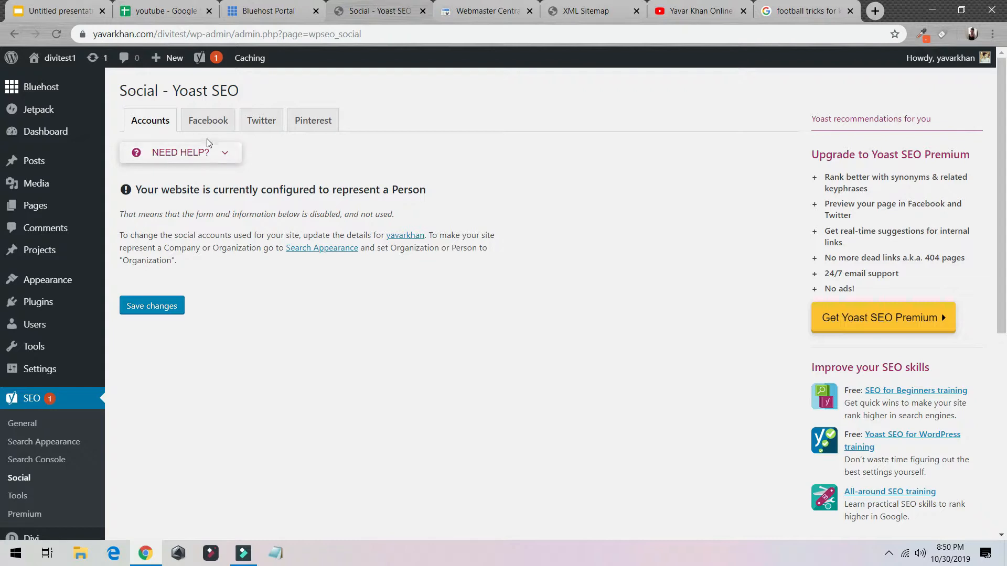
- Review the Facebook, Twitter and Pinterest social settings, including Facebook's frontpage settings and the Pinterest confirmation field
click(207, 120)
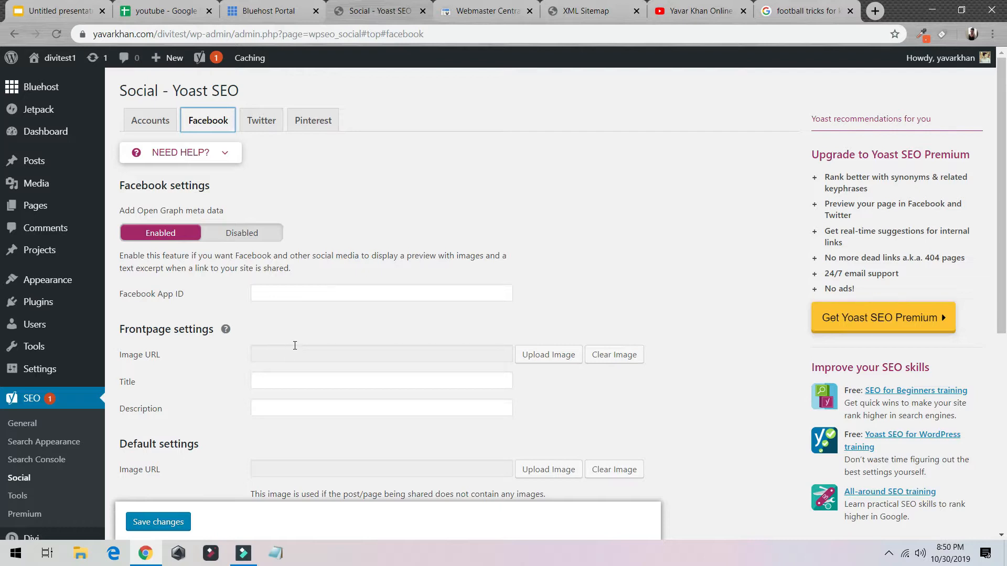
scroll(284, 279, down, 5)
scroll(220, 320, up, 5)
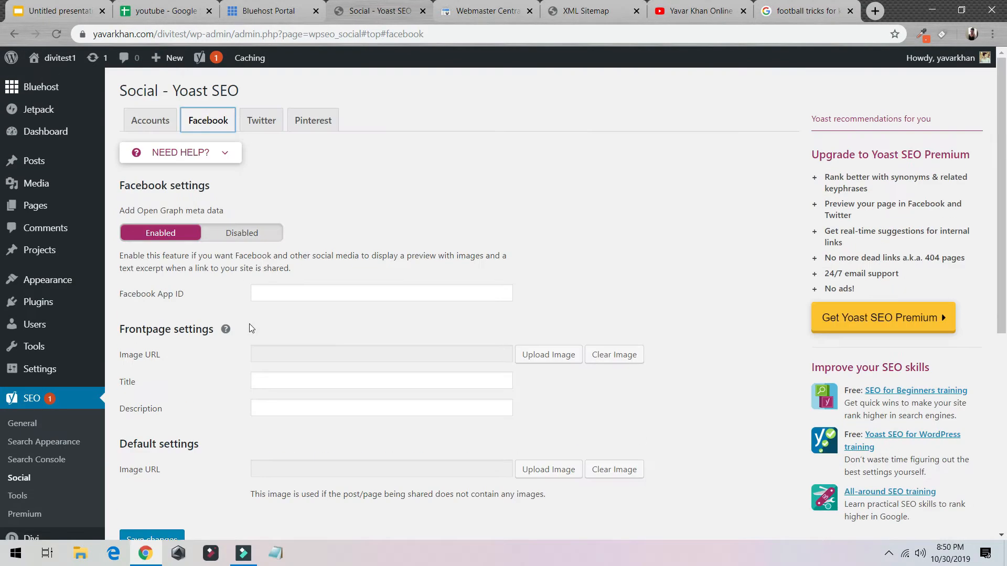
drag(122, 329, 210, 329)
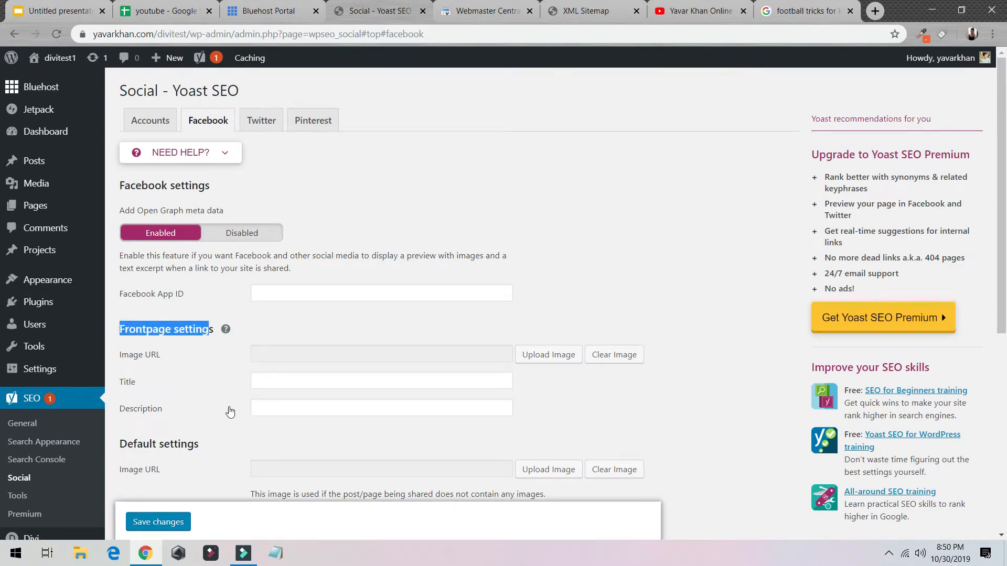
click(259, 113)
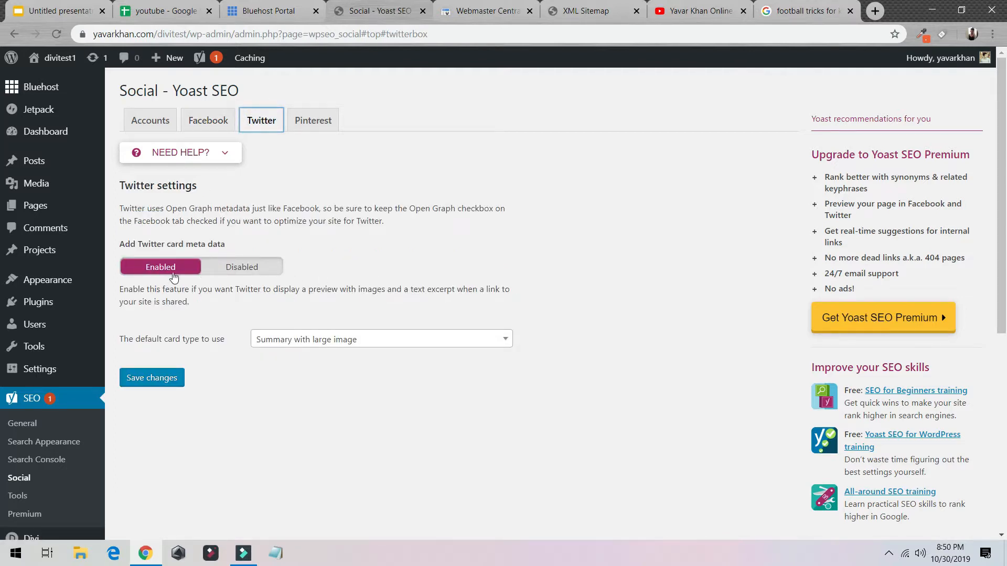
click(314, 122)
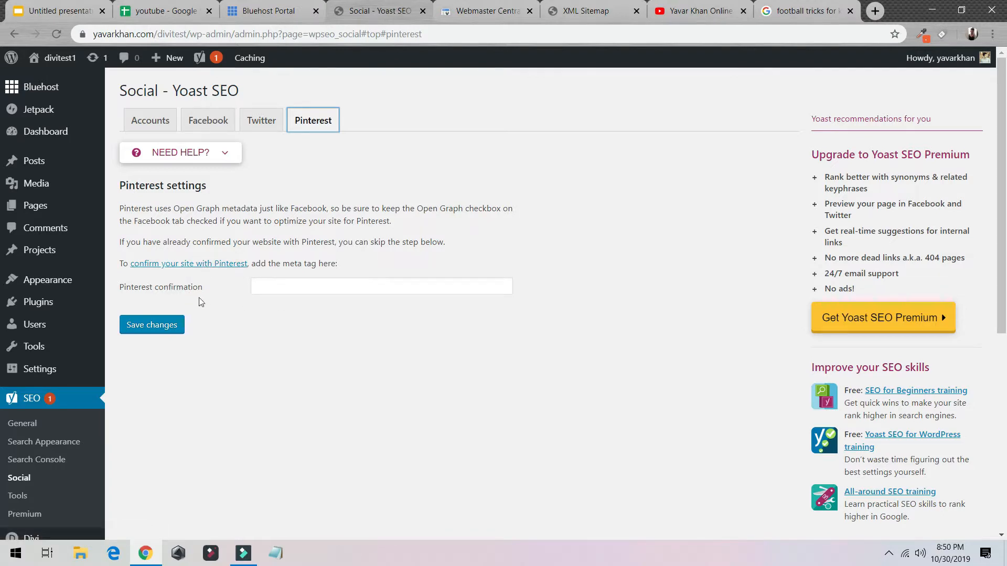
scroll(124, 311, down, 2)
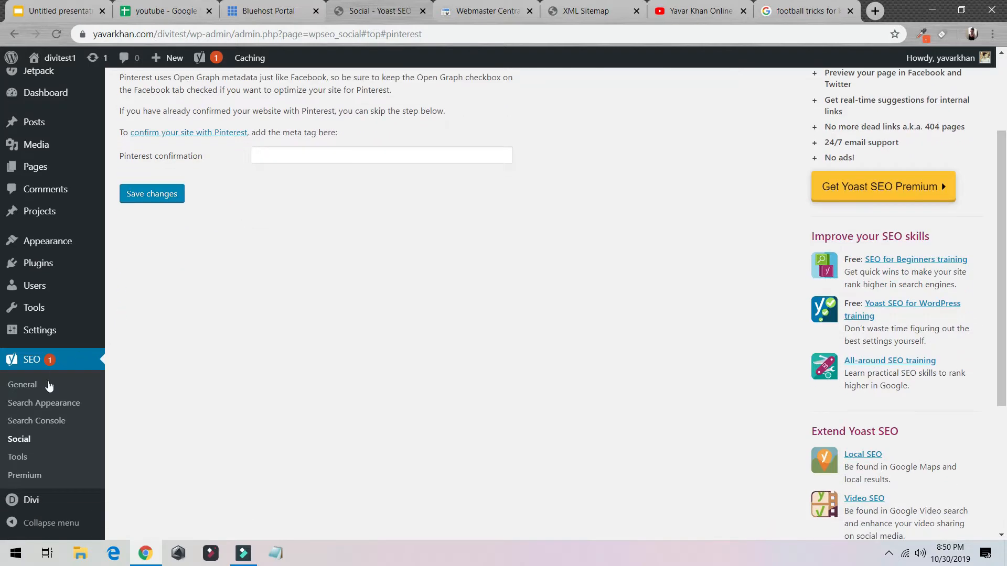
- Look over Yoast SEO's Tools page with its built-in tools, then open the Premium extensions page
click(17, 457)
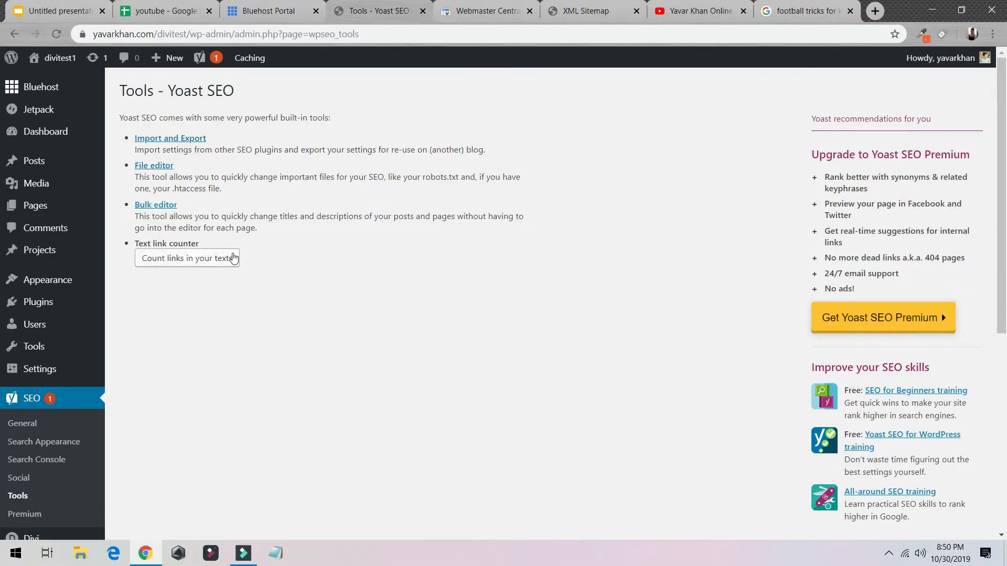
scroll(180, 353, down, 3)
click(25, 476)
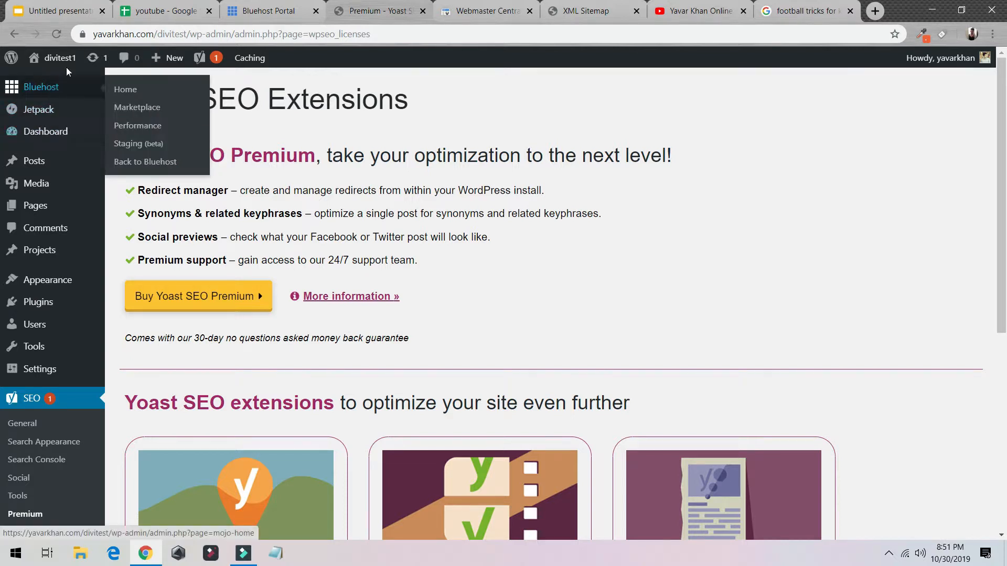
- Create a new post and title it "Food Recipes"
mouse_move(78, 171)
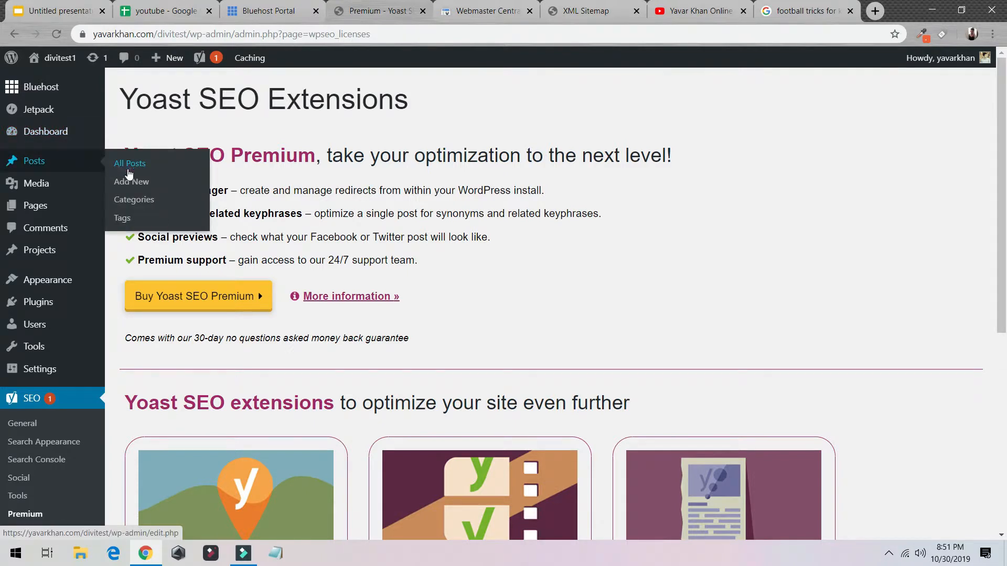
click(145, 184)
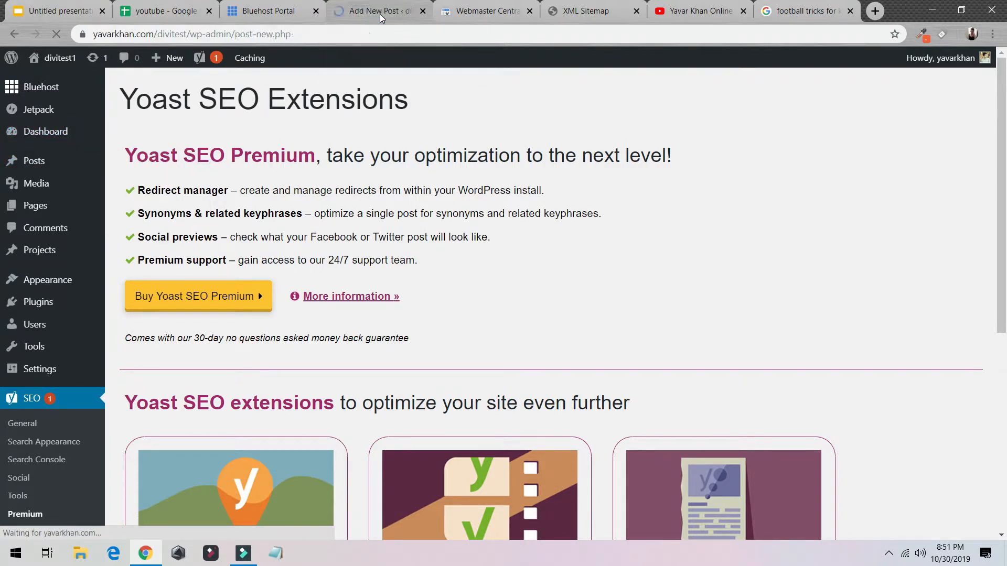
click(381, 18)
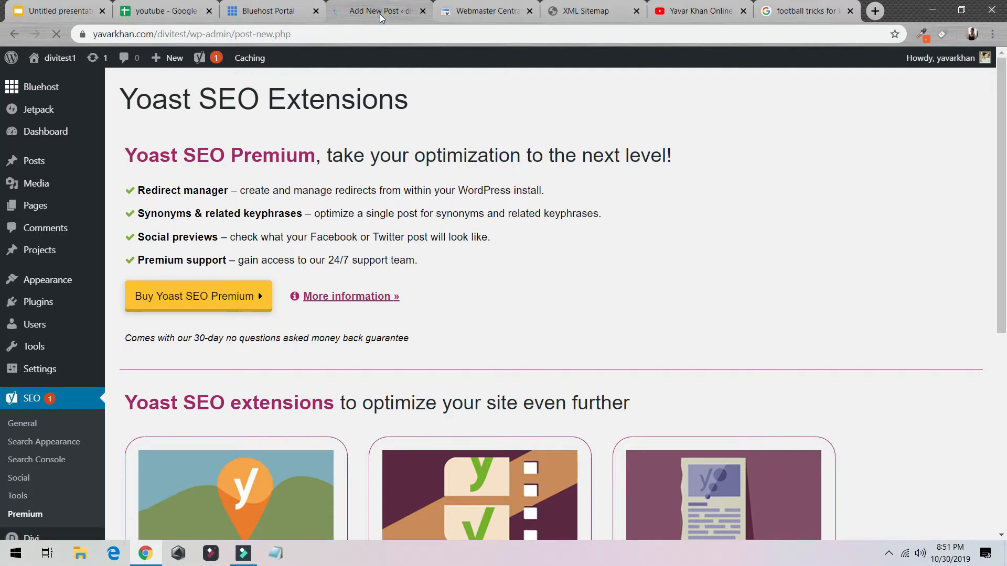
click(384, 16)
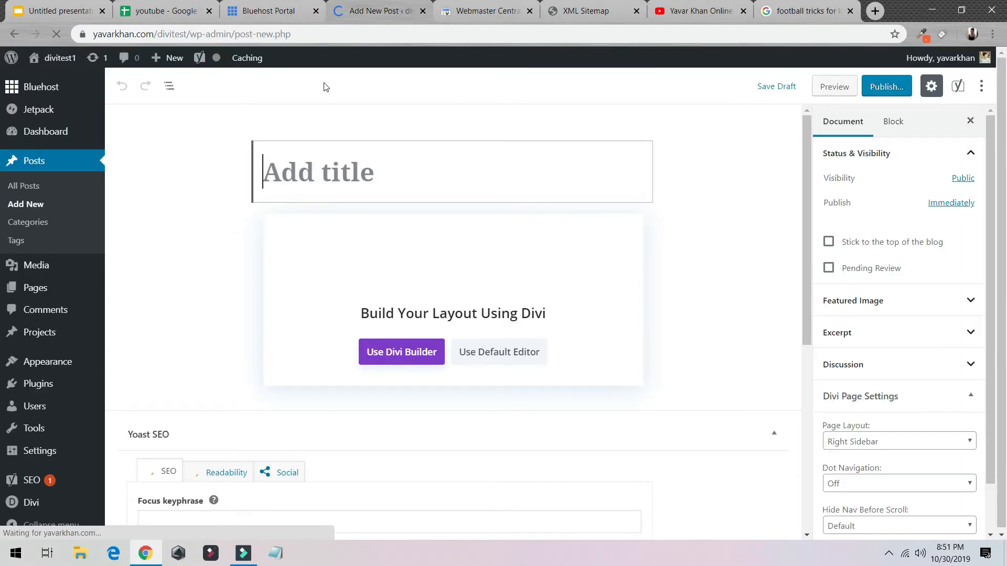
text(Food)
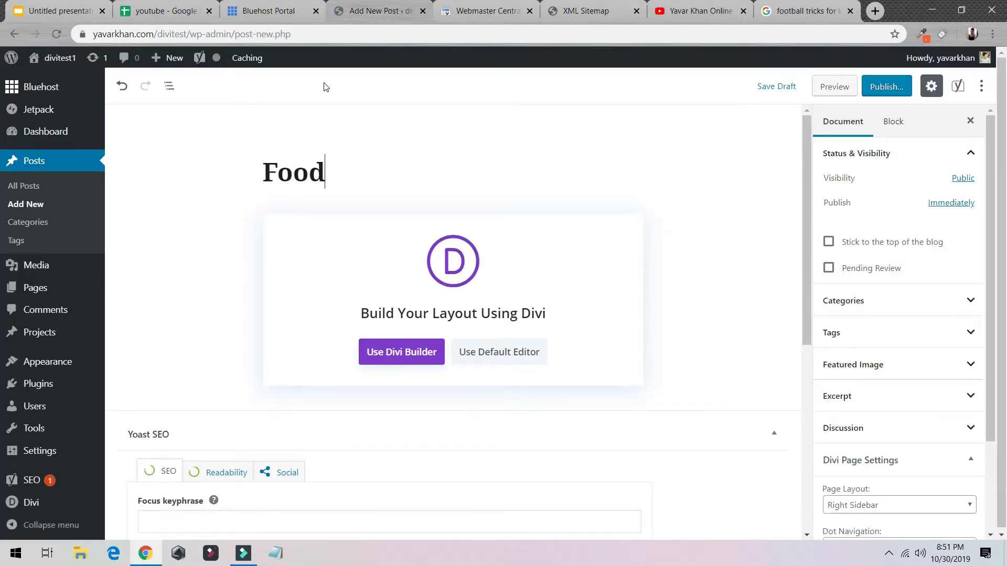
text( Recipes)
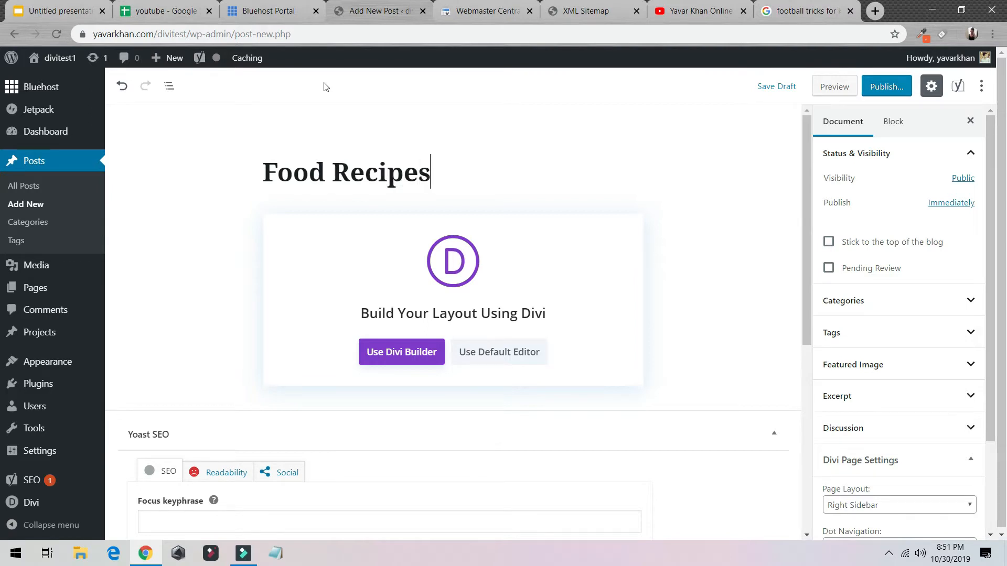
- Set the Yoast SEO focus keyphrase of the post to "Food Recipes", matching the post title
key(ctrl+a)
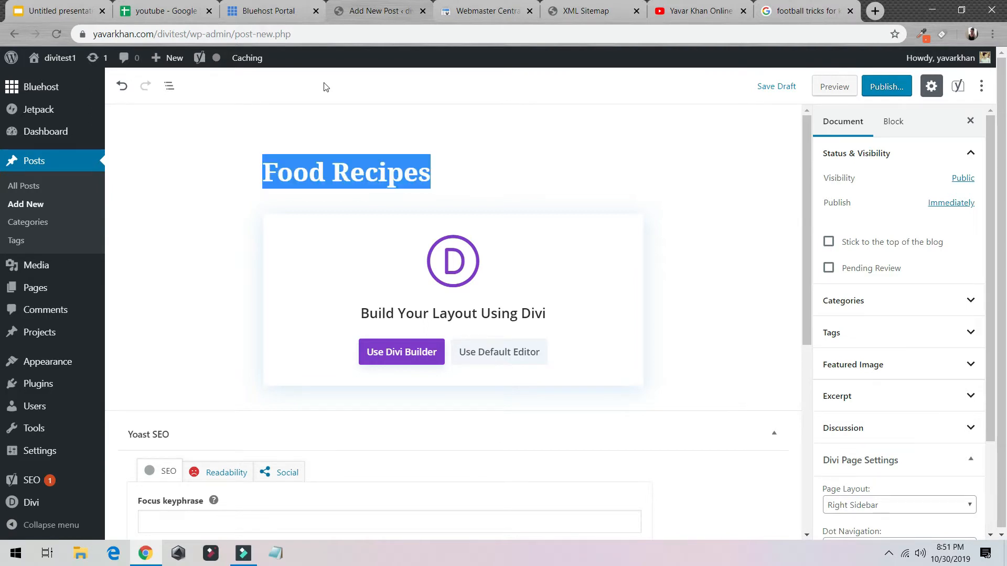
scroll(611, 331, down, 5)
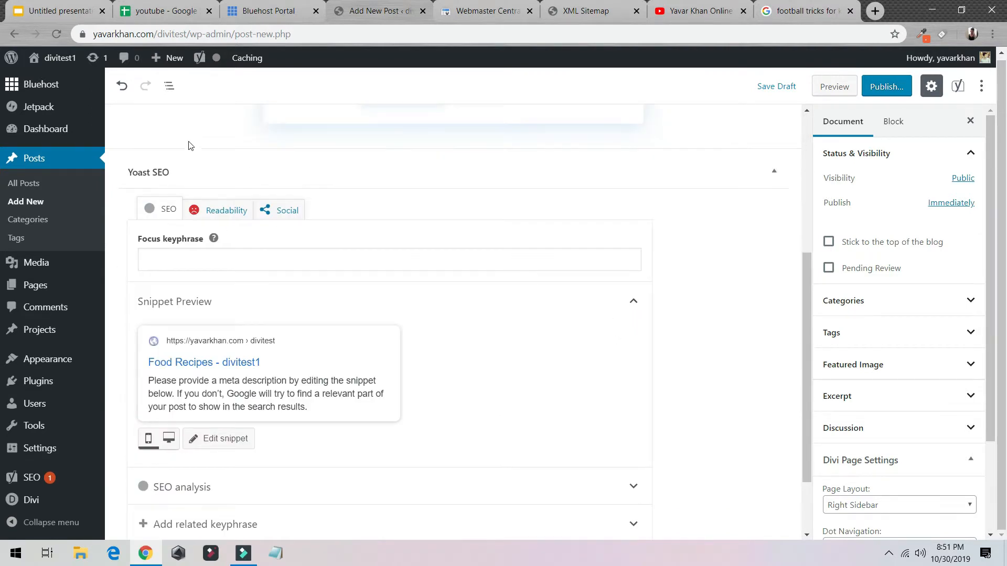
click(287, 179)
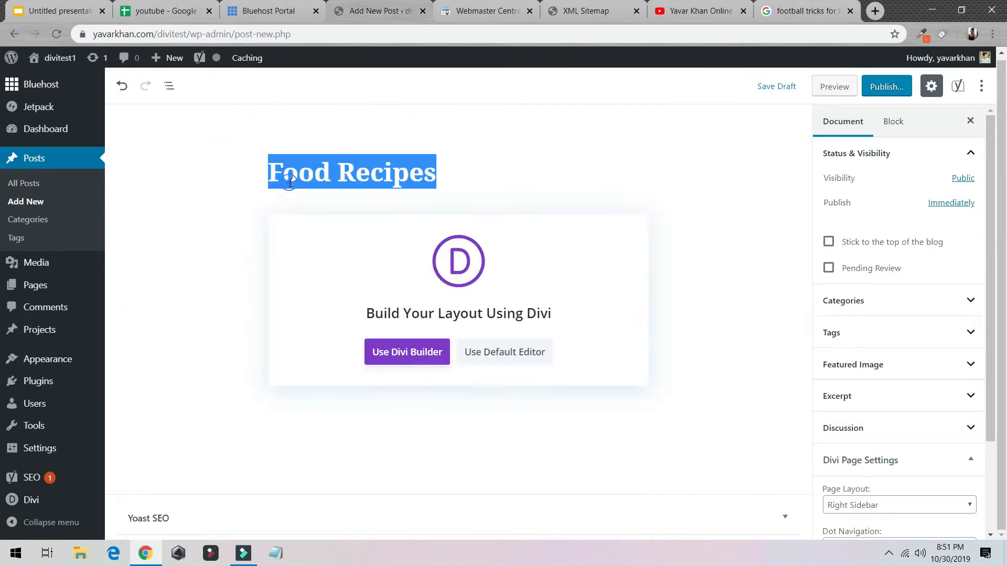
click(211, 521)
scroll(246, 334, down, 5)
scroll(315, 251, up, 3)
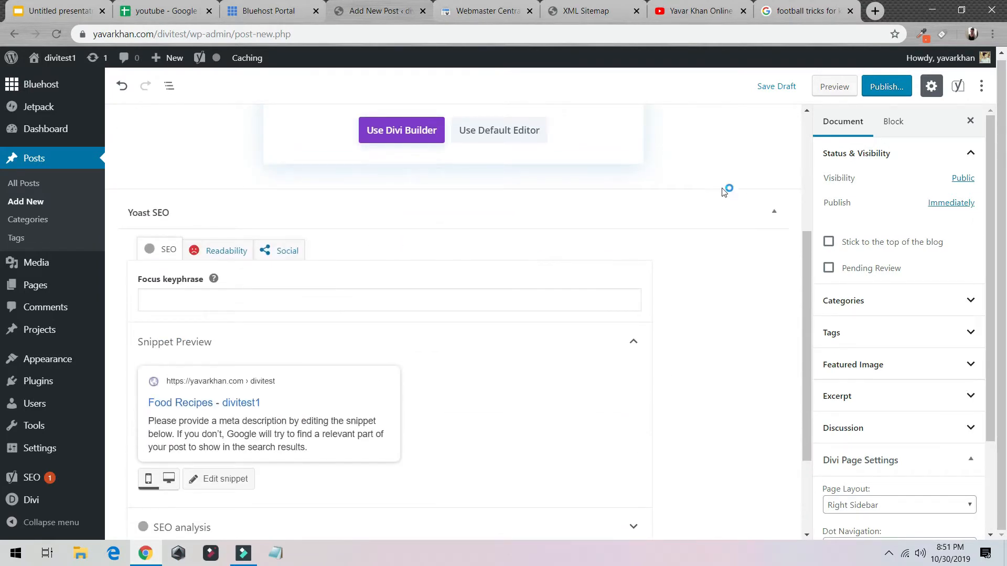
click(982, 91)
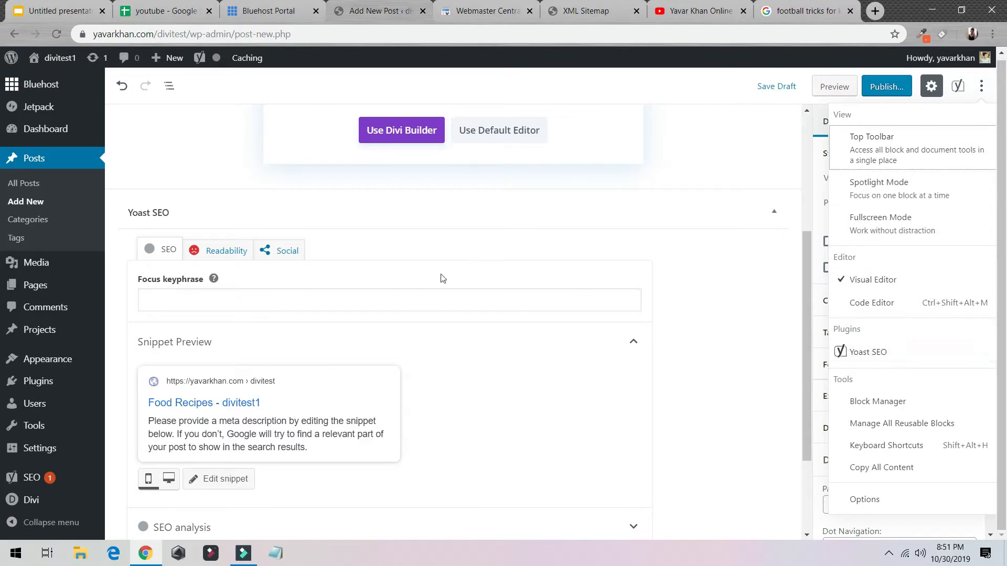
click(203, 299)
text(Food Recipes)
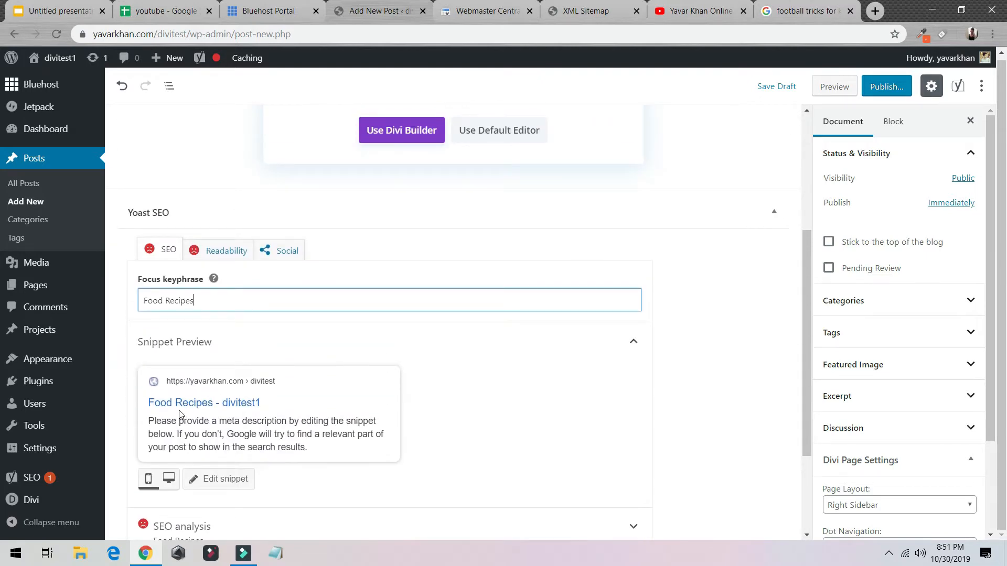
- Switch to the Google search tab, place it beside the post's tab, and search for "food recipes" to examine the result listings
click(819, 11)
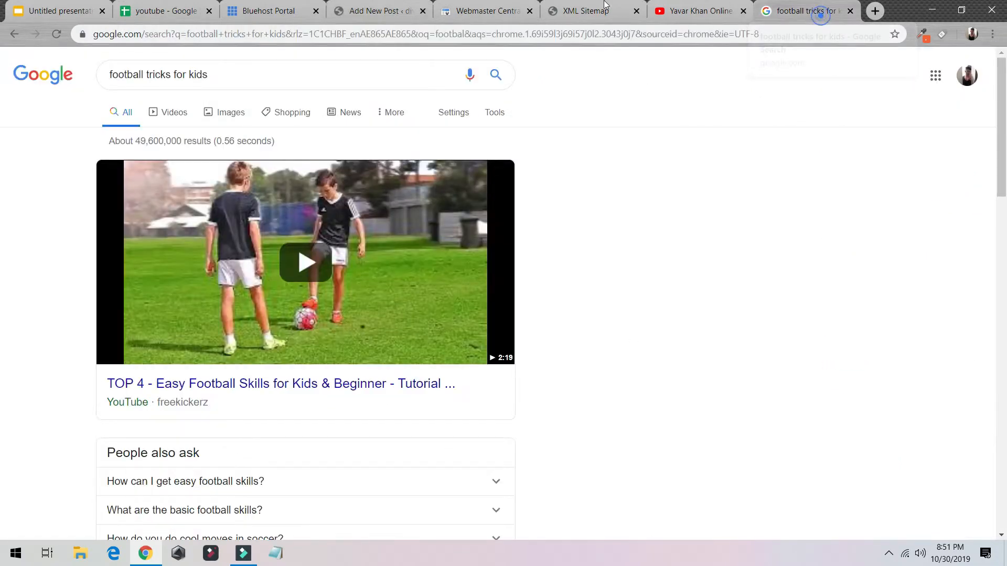
drag(606, 2, 488, 4)
text(food recipes)
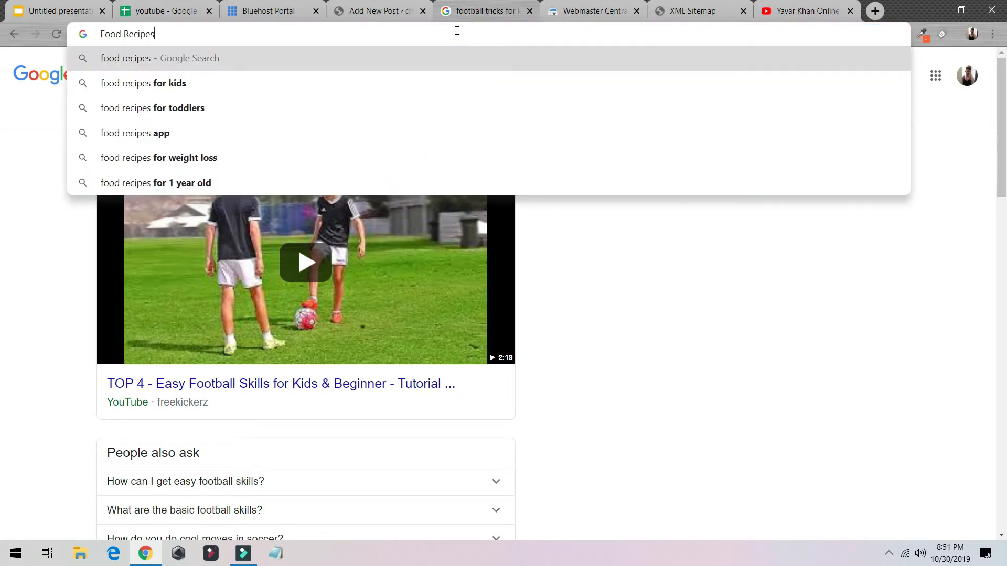
key(Return)
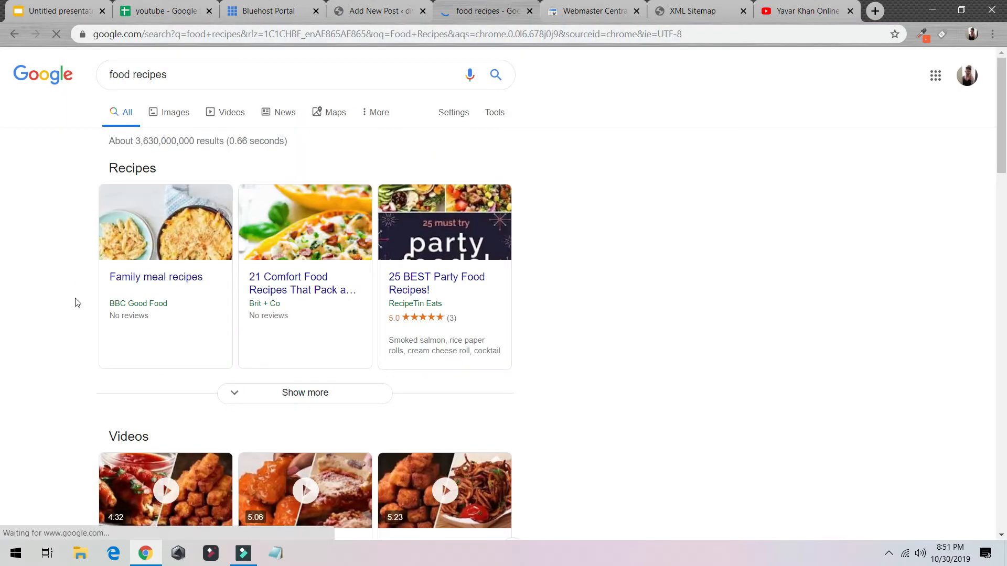
scroll(79, 296, down, 7)
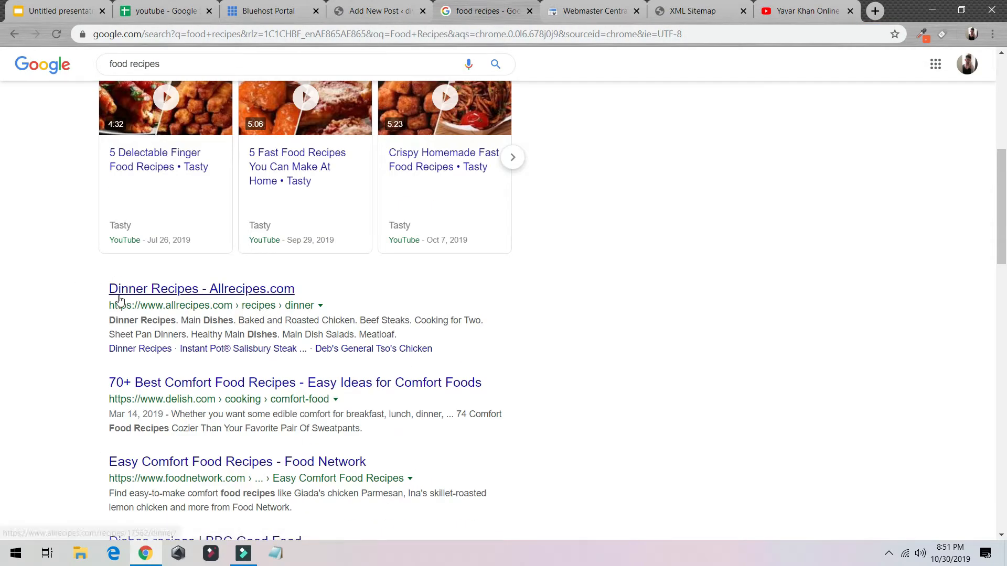
- Return to the post and add "Dinner" at the start of its title, before "Food Recipes"
click(367, 11)
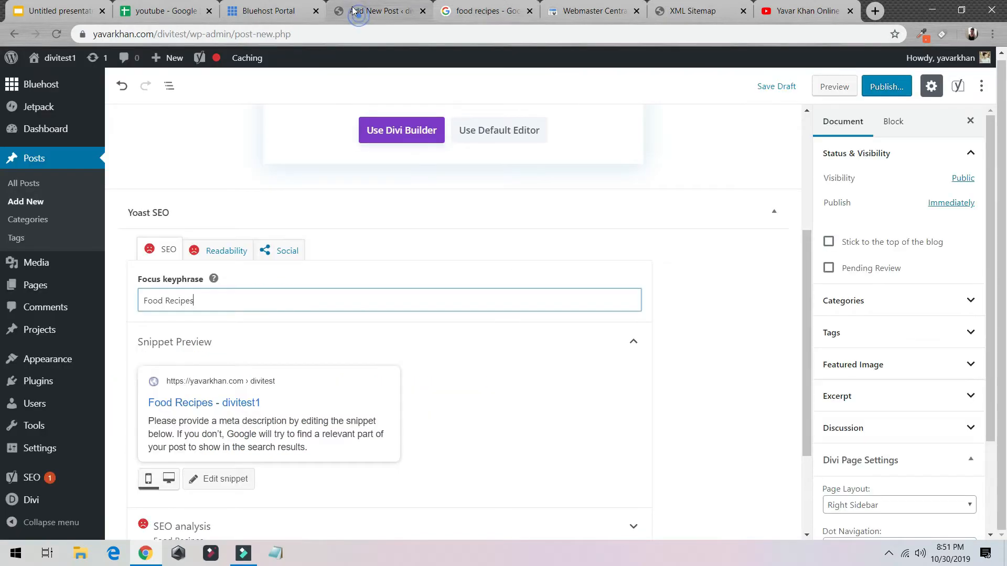
click(142, 298)
scroll(189, 303, up, 3)
scroll(189, 303, up, 1)
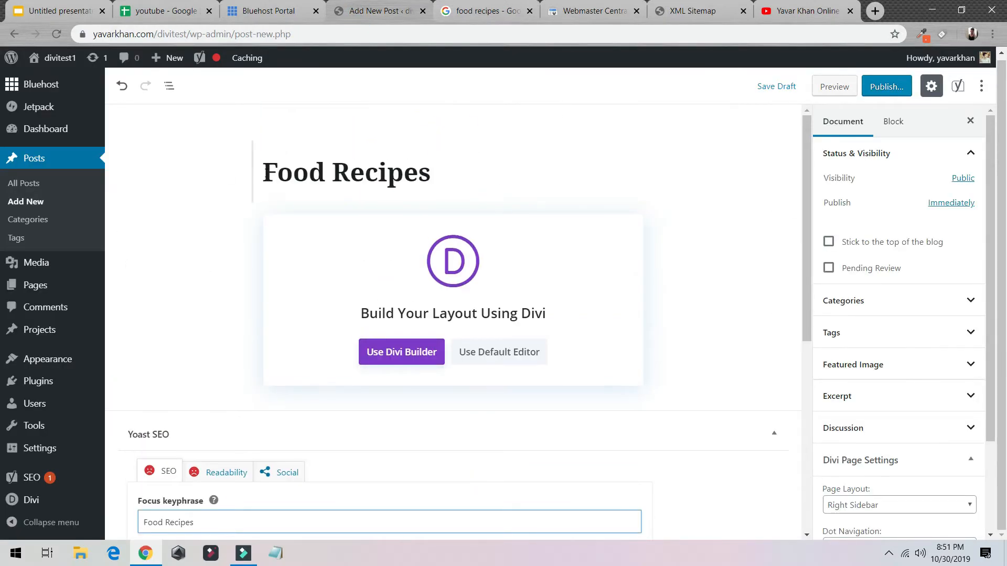
click(264, 172)
text(Dinner)
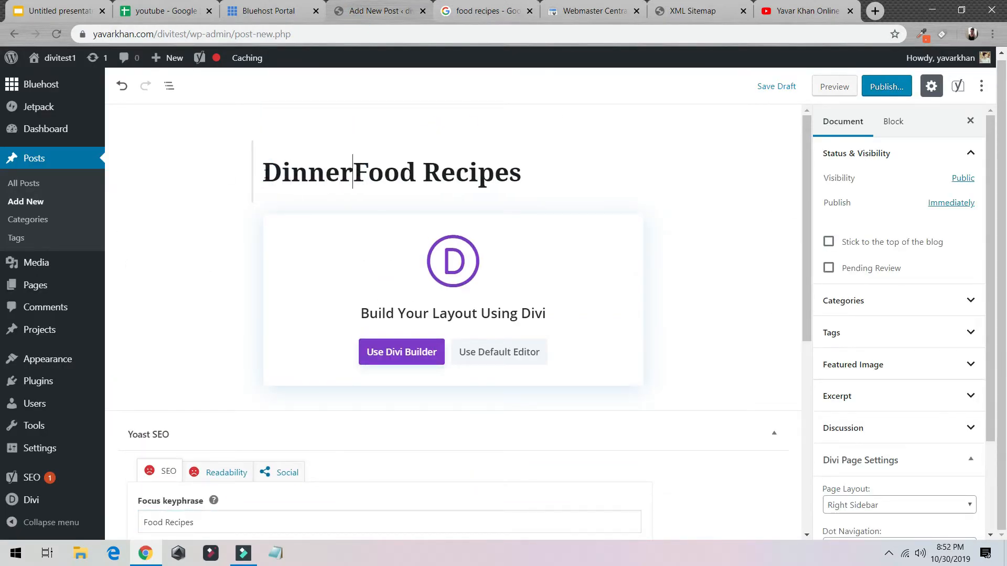
- Copy the description of Google's Allrecipes dinner result and paste it into the post's Yoast meta description
click(483, 7)
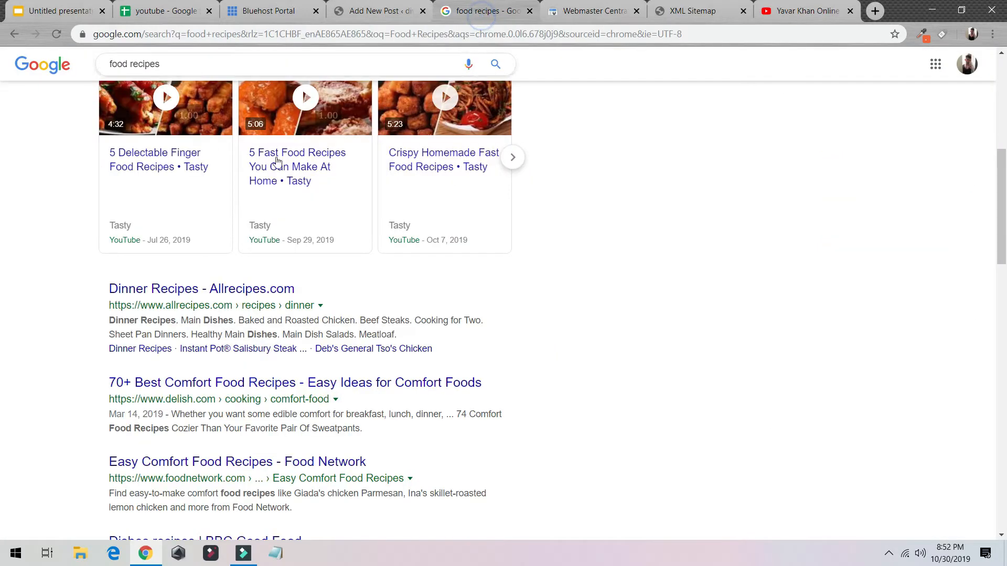
drag(101, 323, 420, 342)
key(ctrl+c)
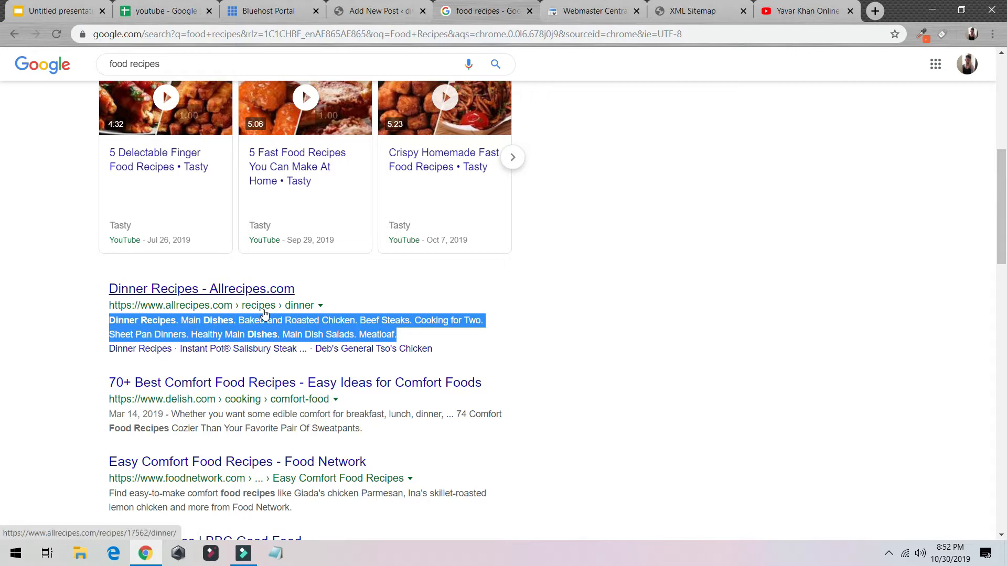
click(377, 11)
scroll(263, 251, down, 8)
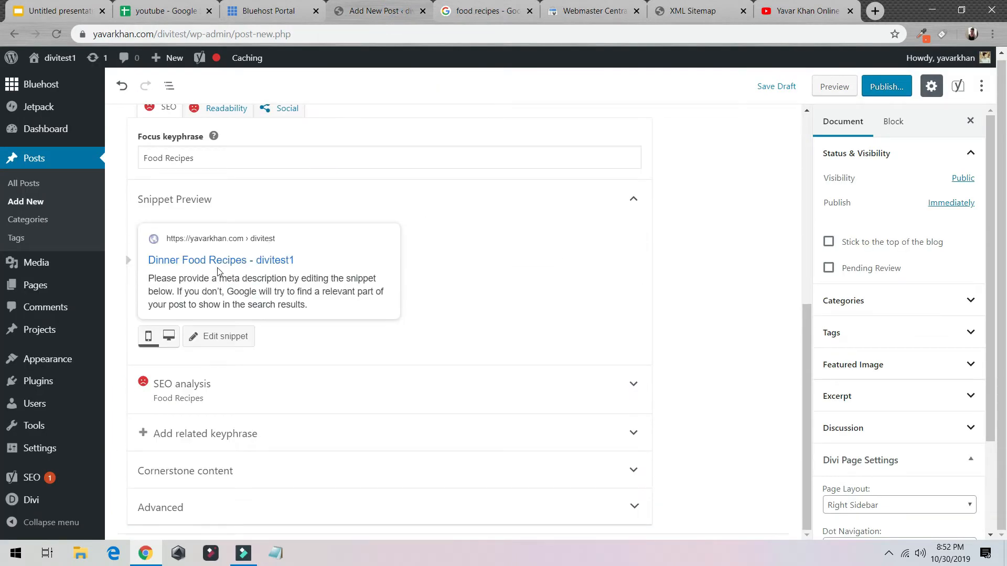
click(202, 294)
scroll(200, 504, down, 3)
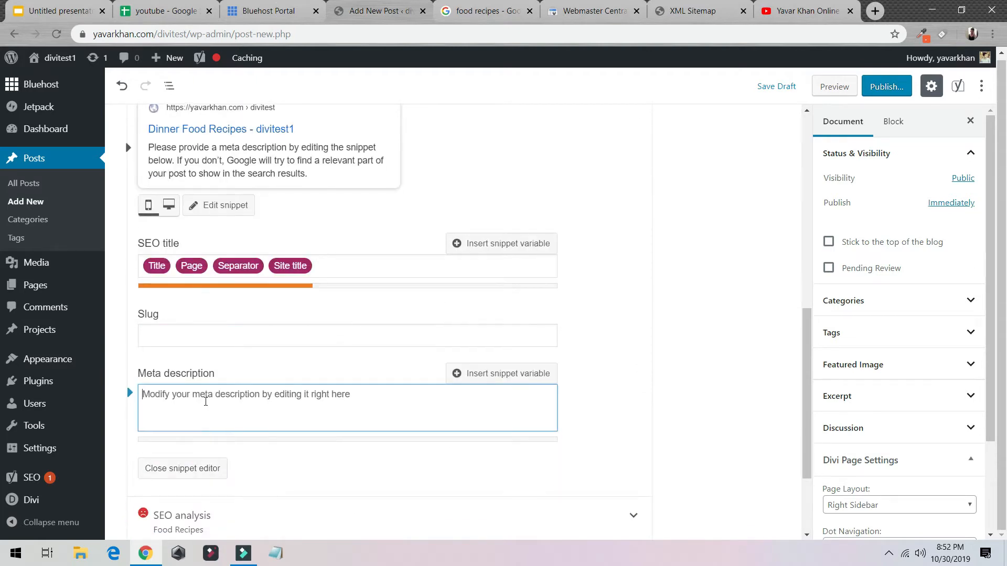
key(ctrl+v)
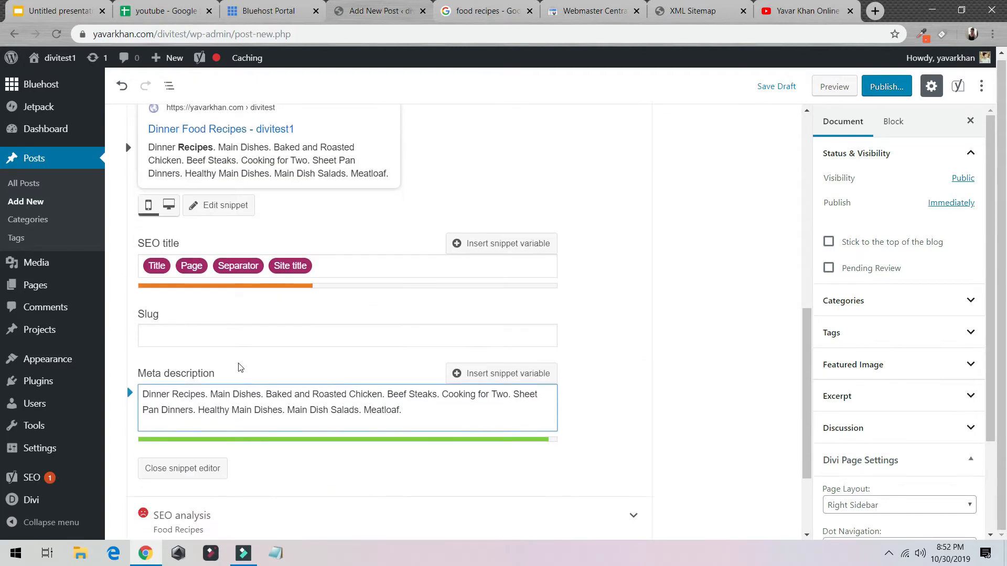
- Check the snippet preview, then expand the SEO analysis and review its problems, improvements and good results, including links and text length
scroll(334, 410, up, 3)
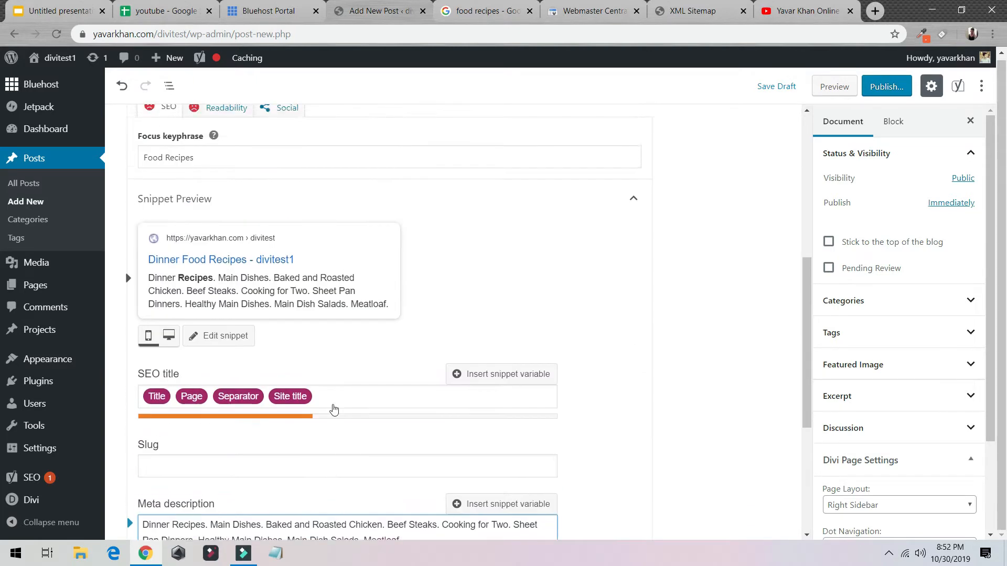
scroll(334, 409, down, 5)
click(127, 261)
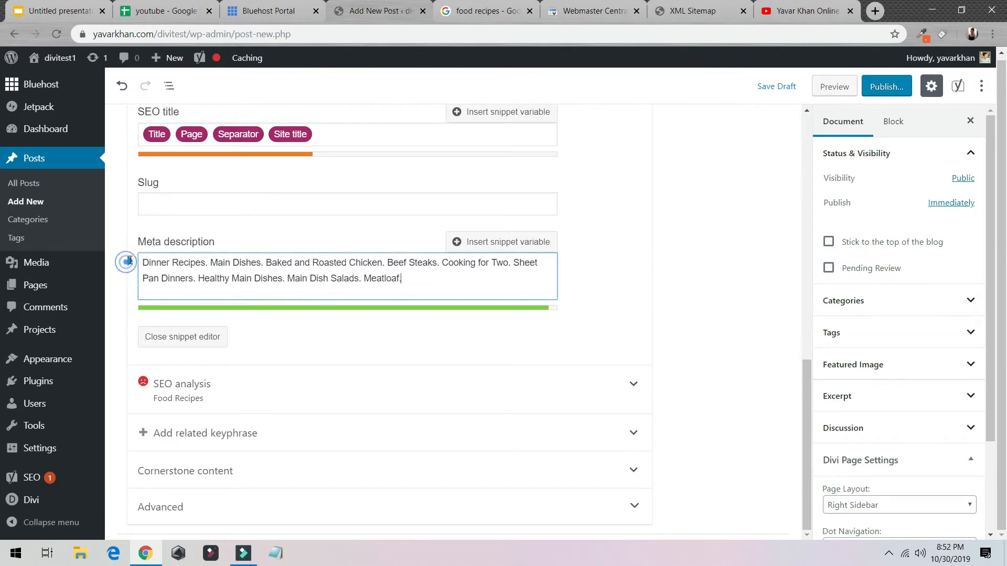
click(627, 387)
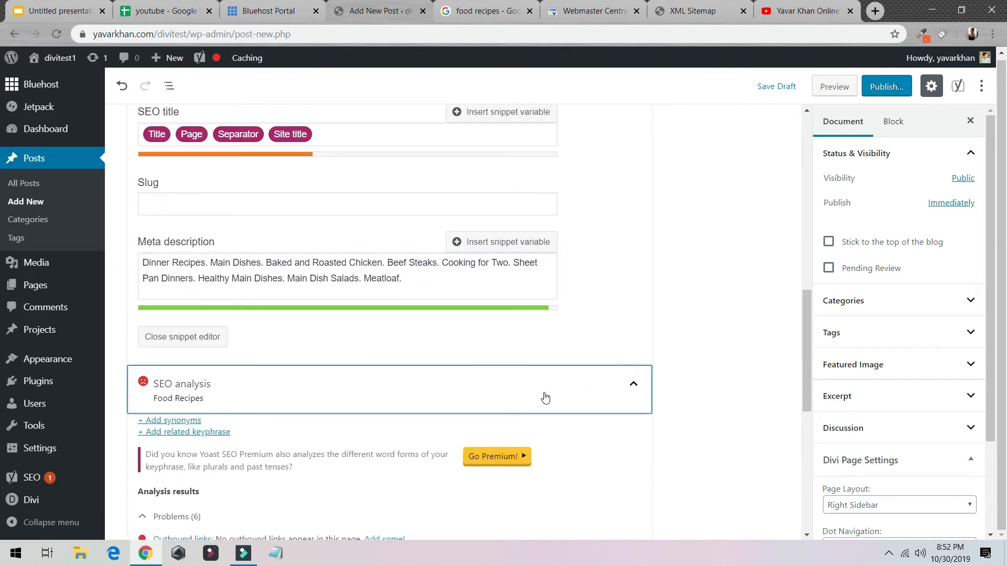
scroll(546, 397, down, 5)
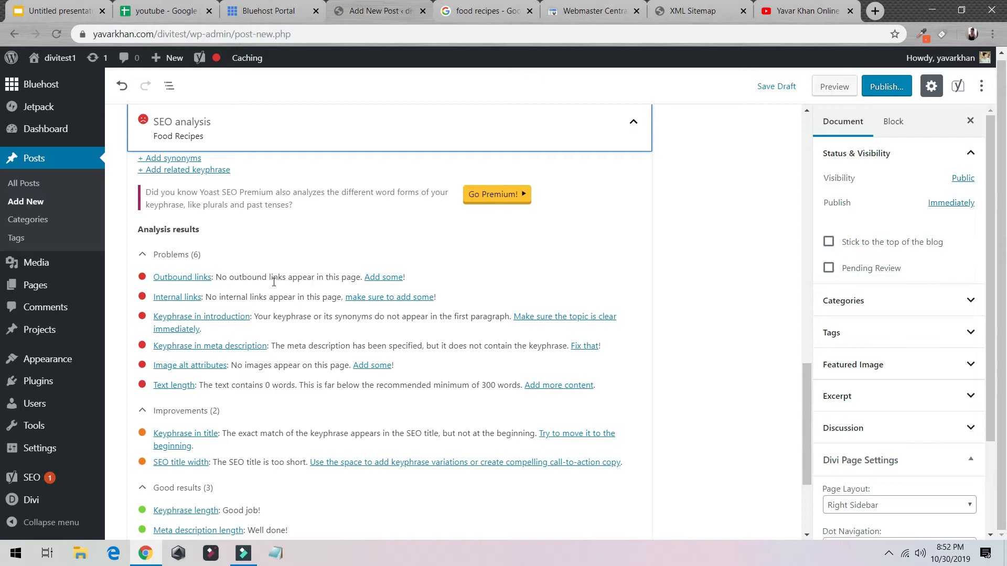
drag(234, 296, 252, 295)
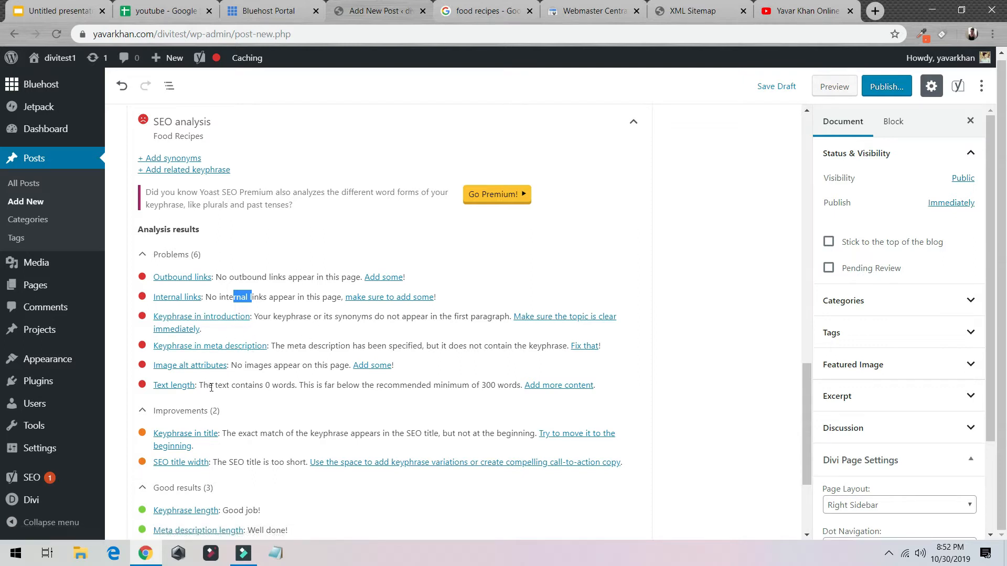
drag(209, 386, 508, 393)
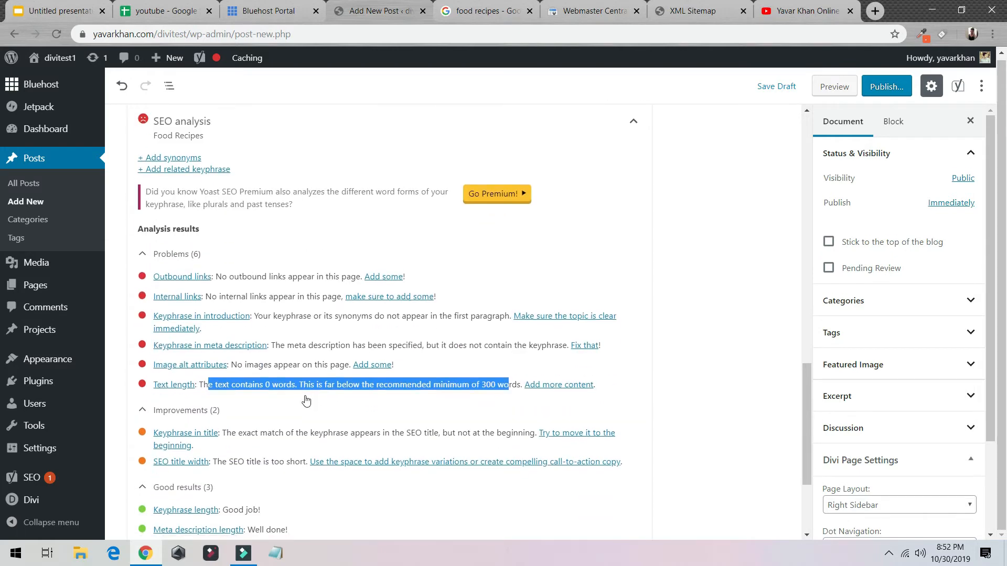
scroll(238, 351, down, 3)
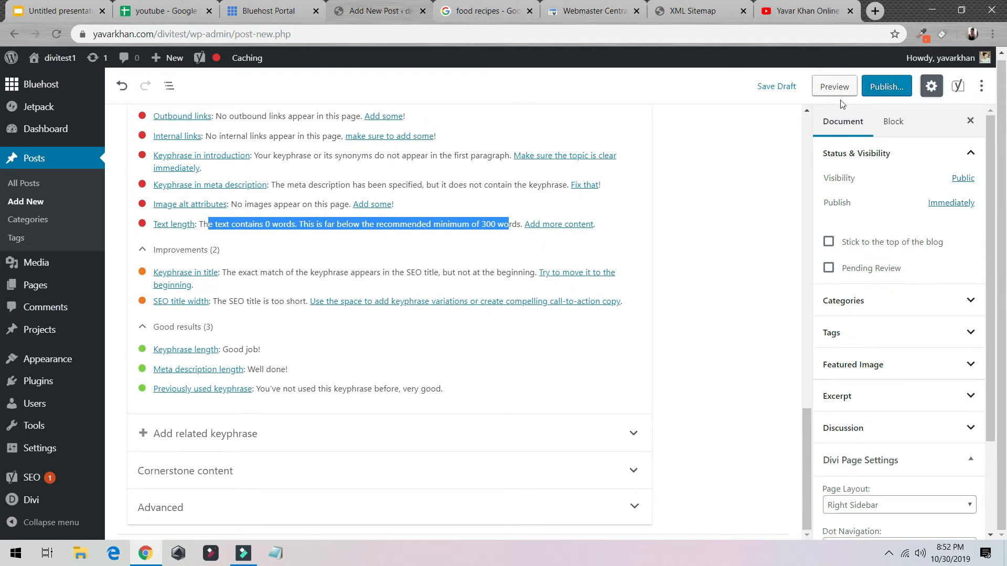
- Compare the snippet preview with the SEO title, slug and meta description fields beneath it
scroll(477, 257, up, 8)
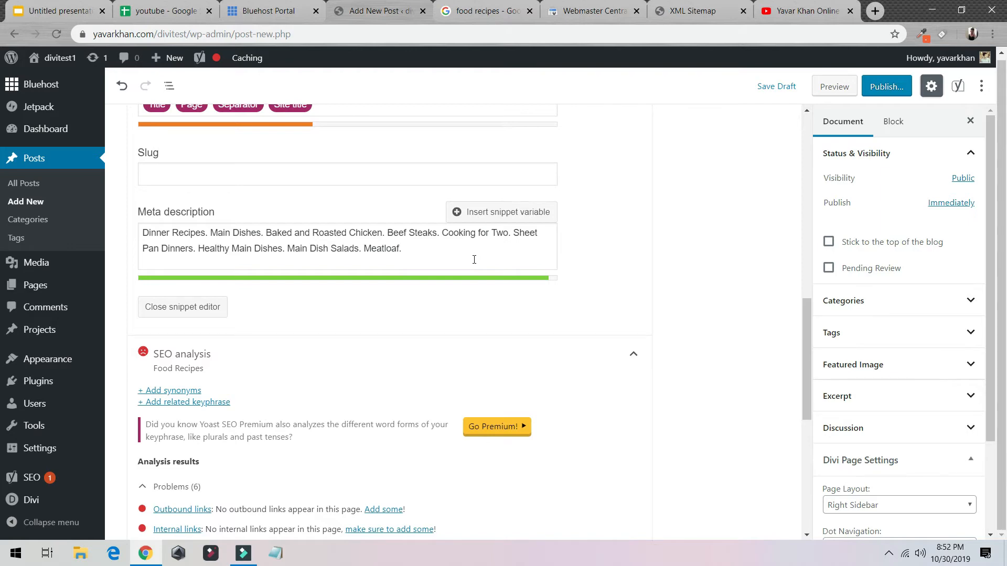
scroll(352, 301, up, 5)
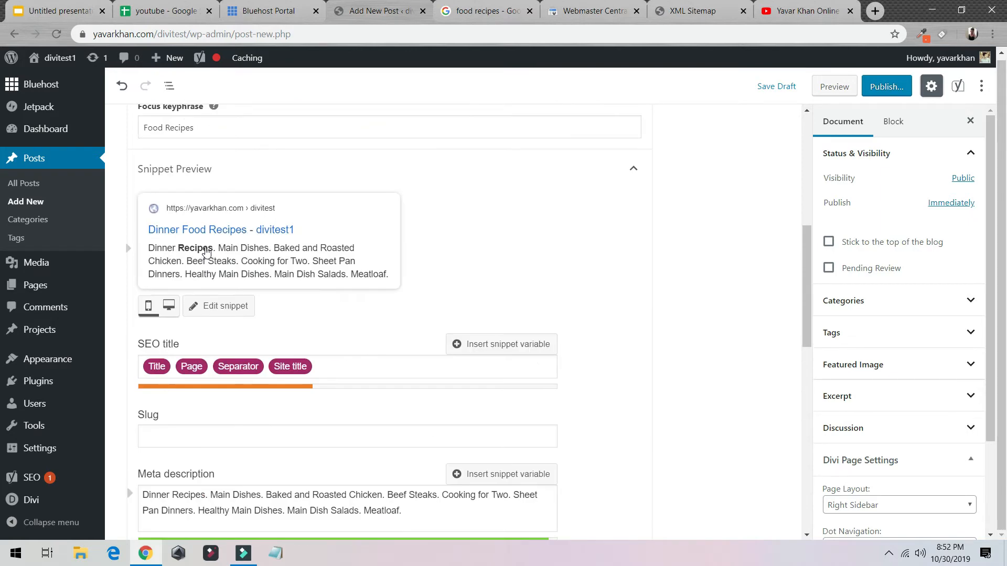
scroll(199, 351, down, 3)
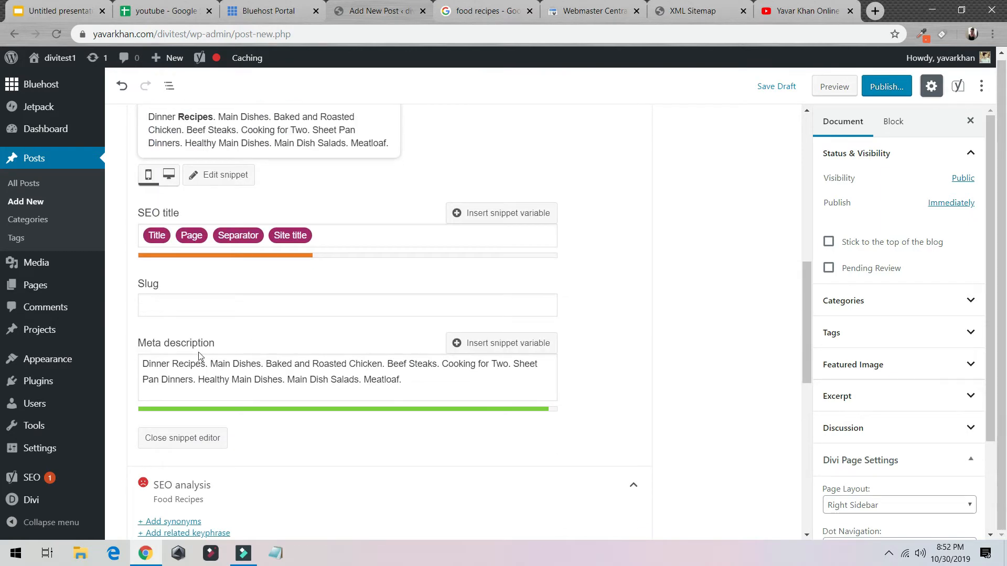
scroll(263, 359, up, 3)
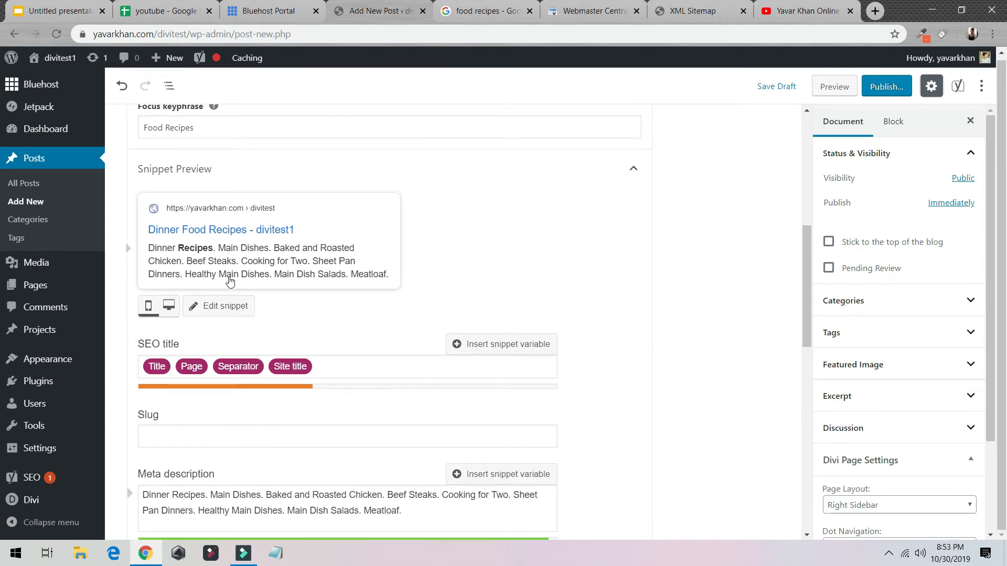